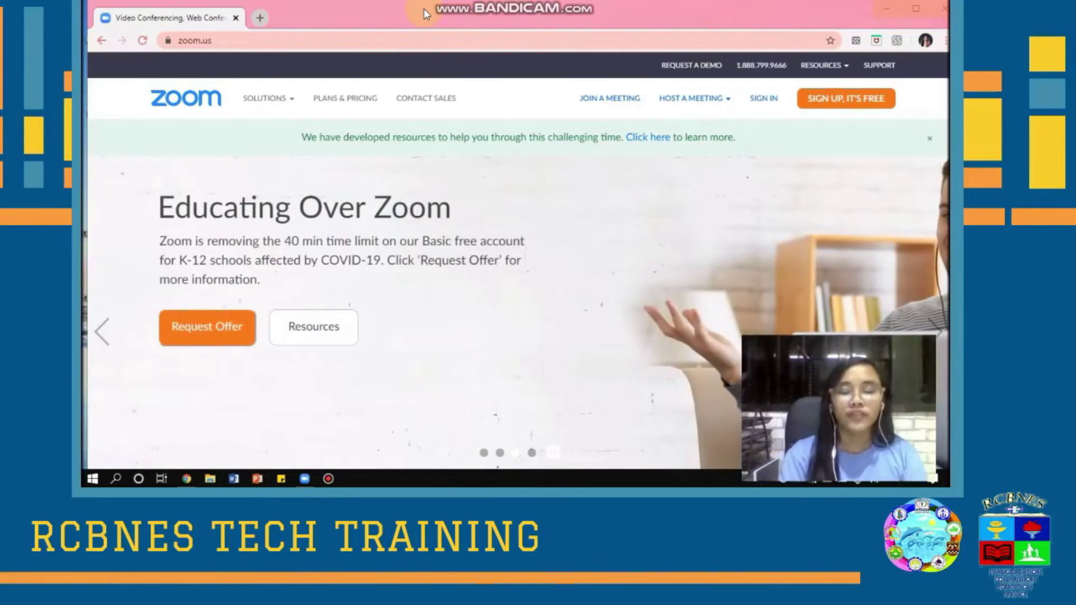
# Open the Plans & Pricing page and review the features included in the free Basic plan.
pyautogui.click(246, 39)
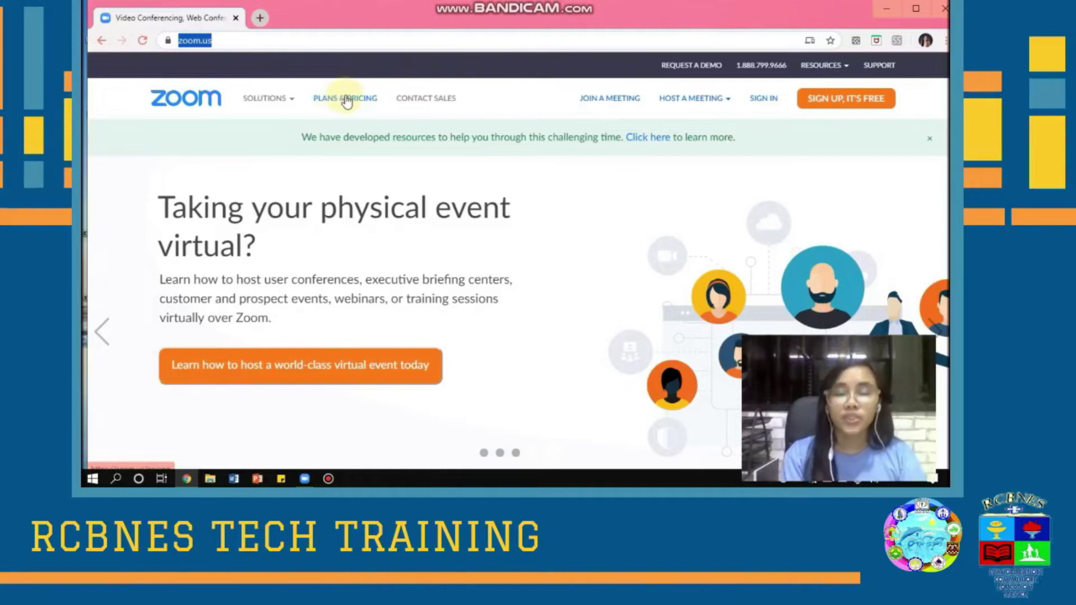
pyautogui.click(347, 101)
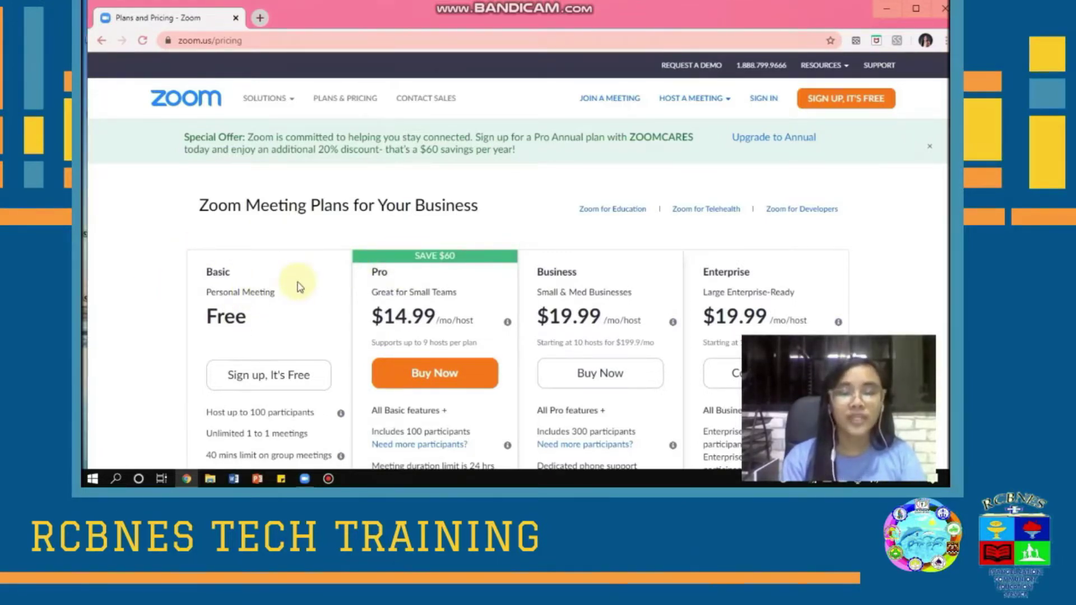
pyautogui.scroll(-2, 300, 286)
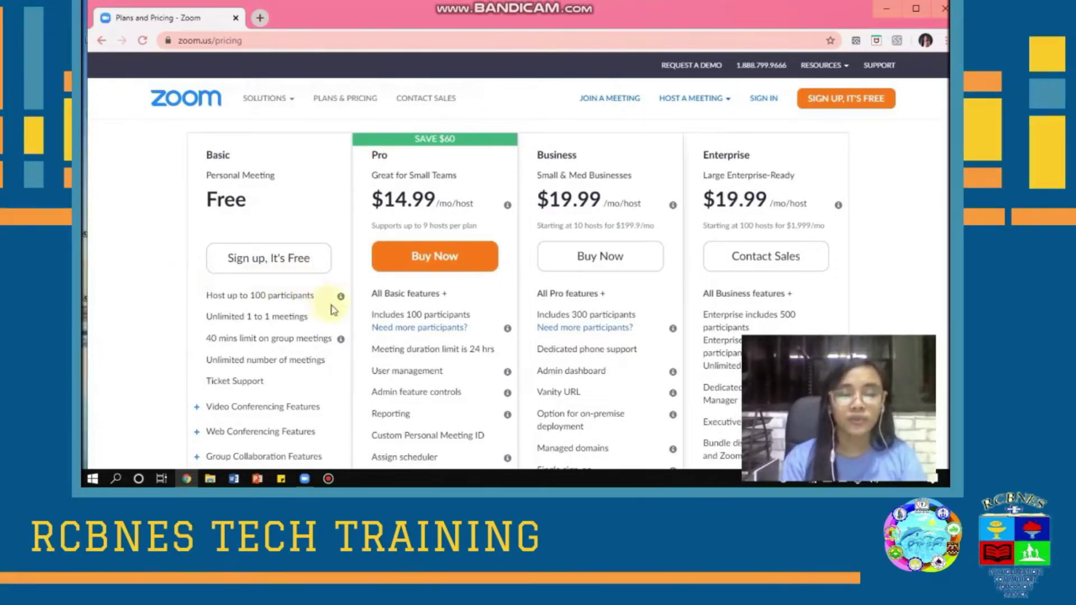
pyautogui.moveTo(340, 299)
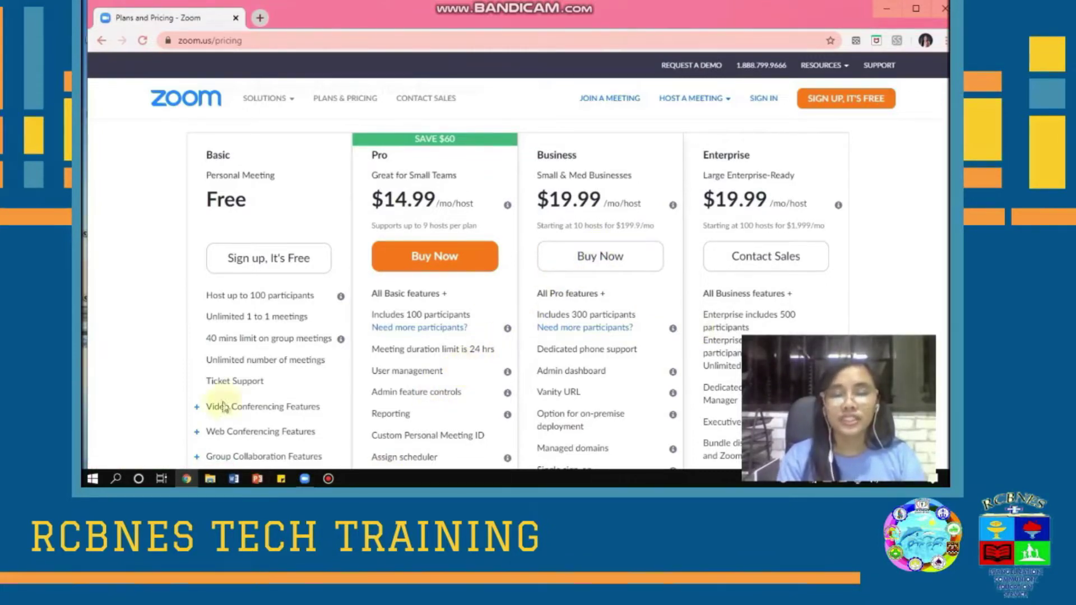
# Start the free Basic plan sign-up and sign in with Google using the personal Gmail account.
pyautogui.click(284, 273)
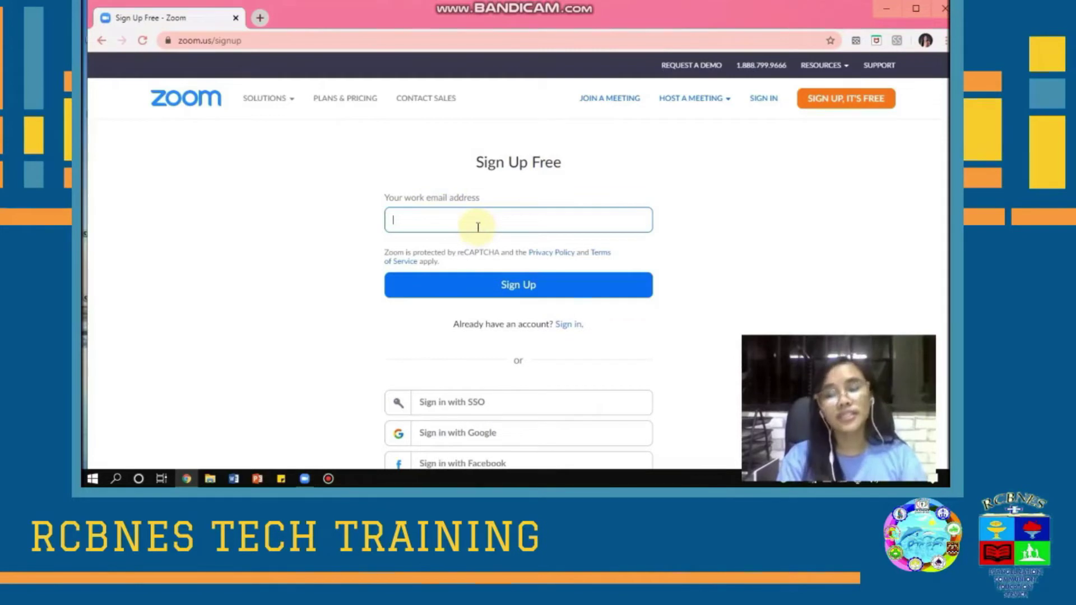
pyautogui.scroll(-2, 478, 227)
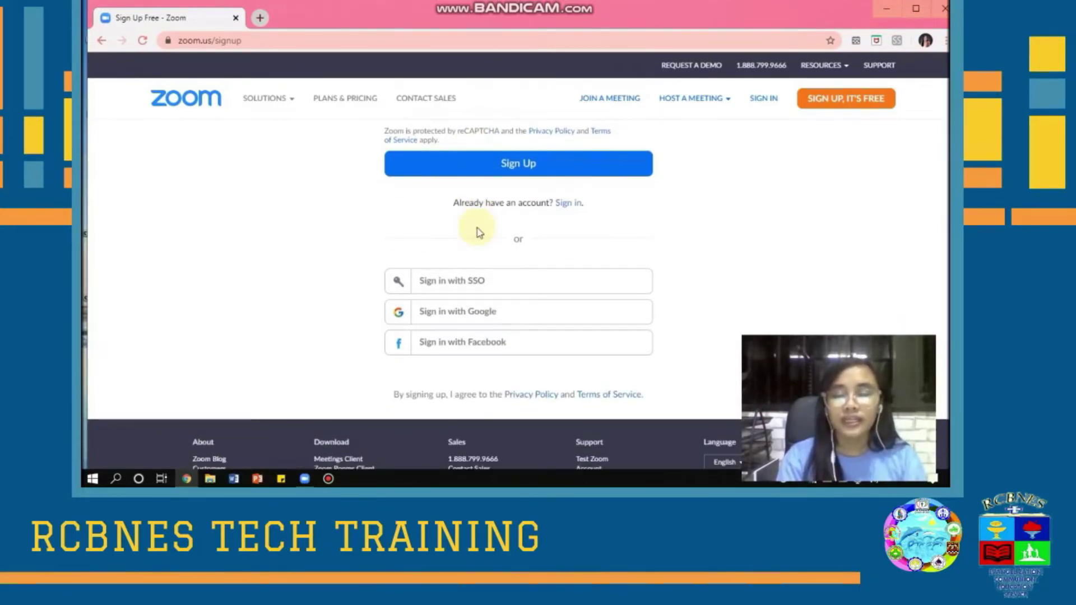
pyautogui.click(419, 315)
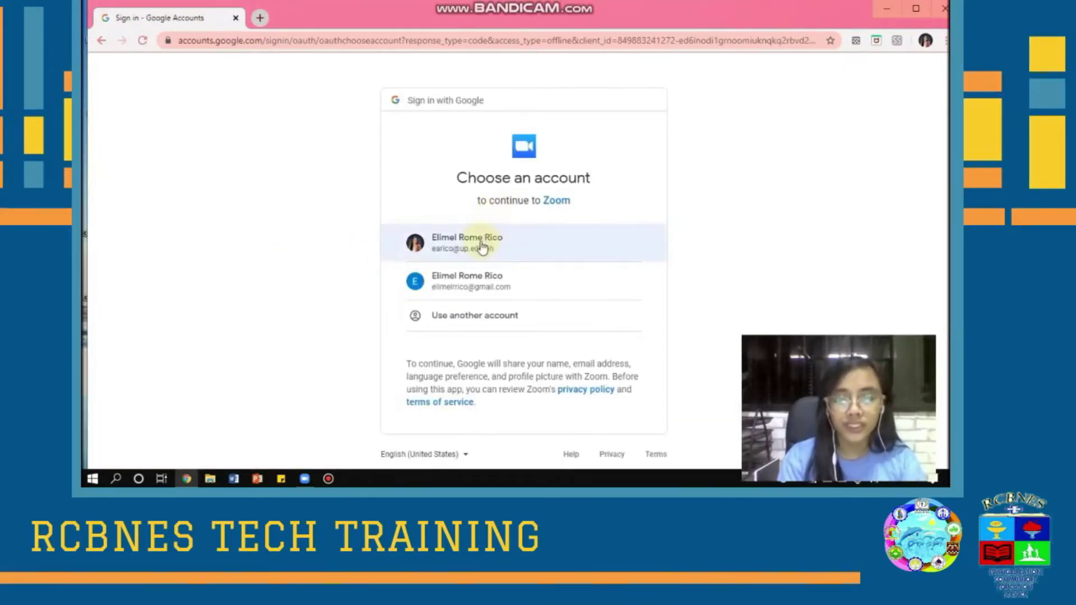
pyautogui.click(480, 280)
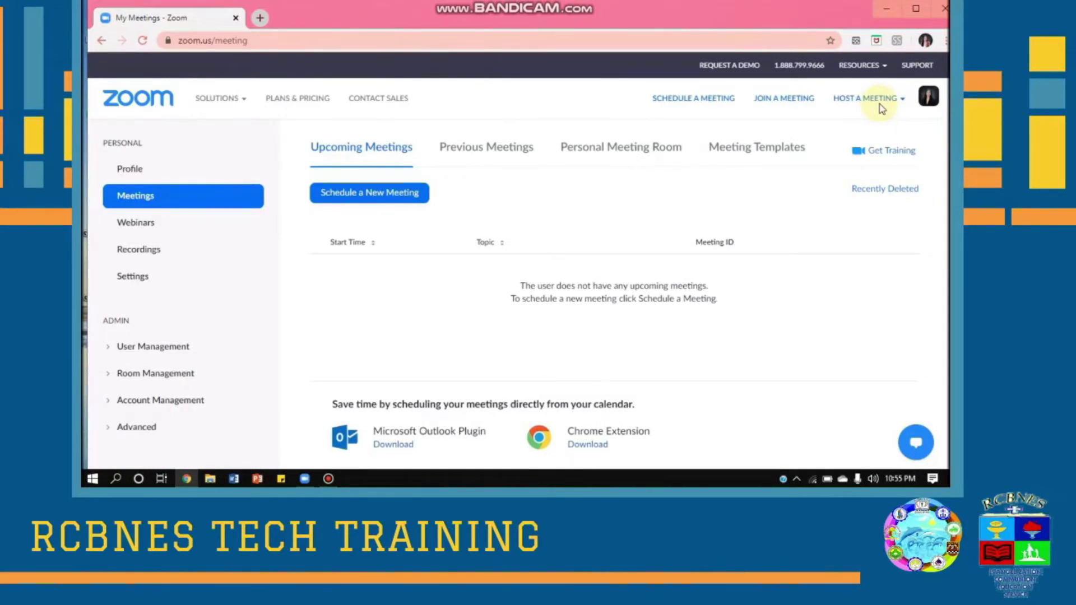
# Host a meeting with video on and launch it in the Zoom Meetings desktop application.
pyautogui.moveTo(844, 100)
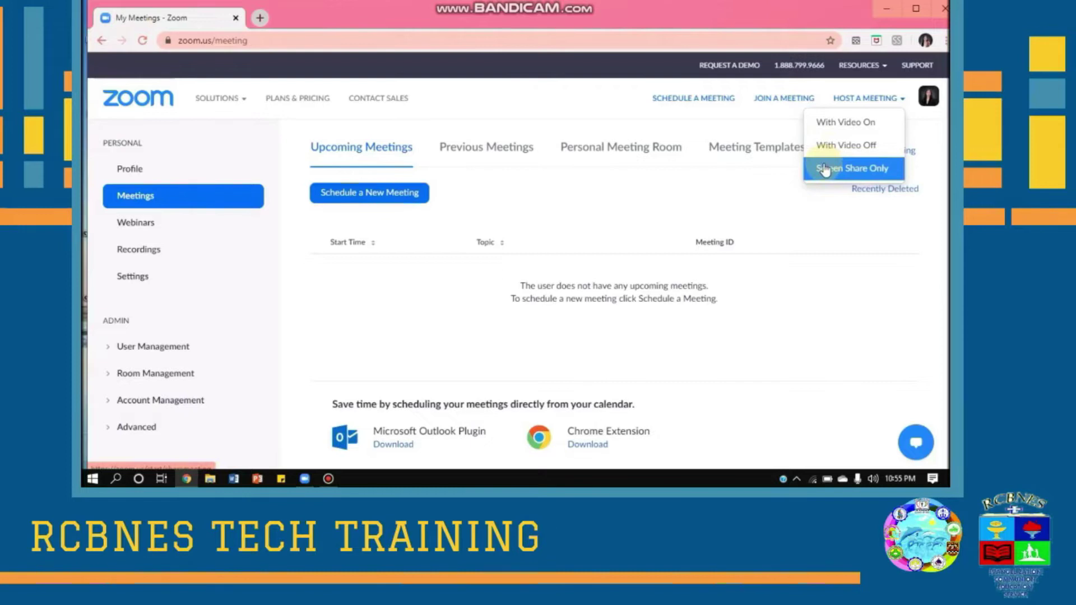
pyautogui.click(843, 125)
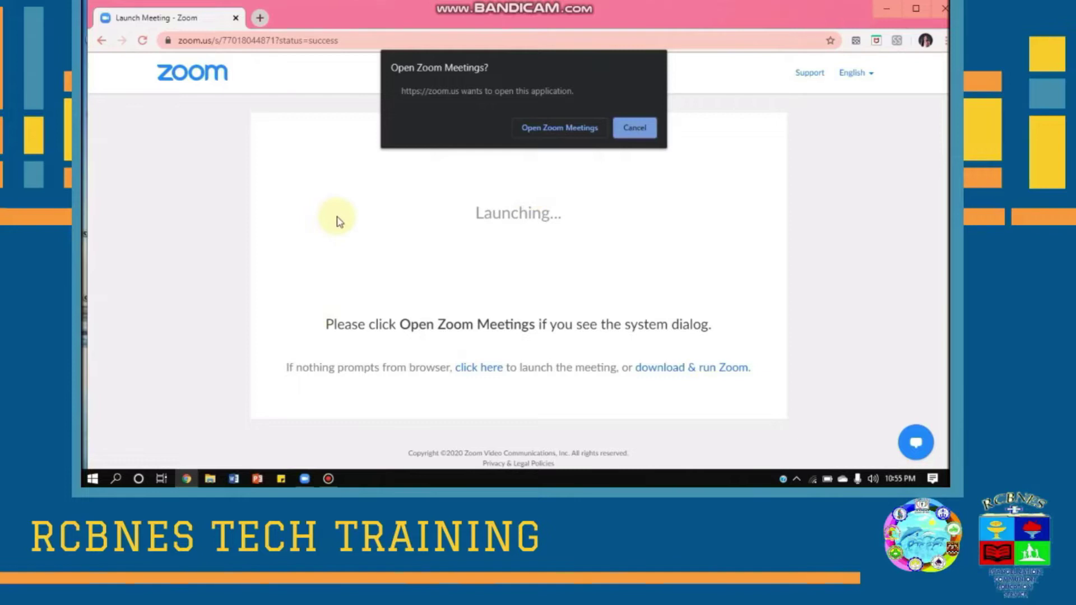
pyautogui.click(547, 128)
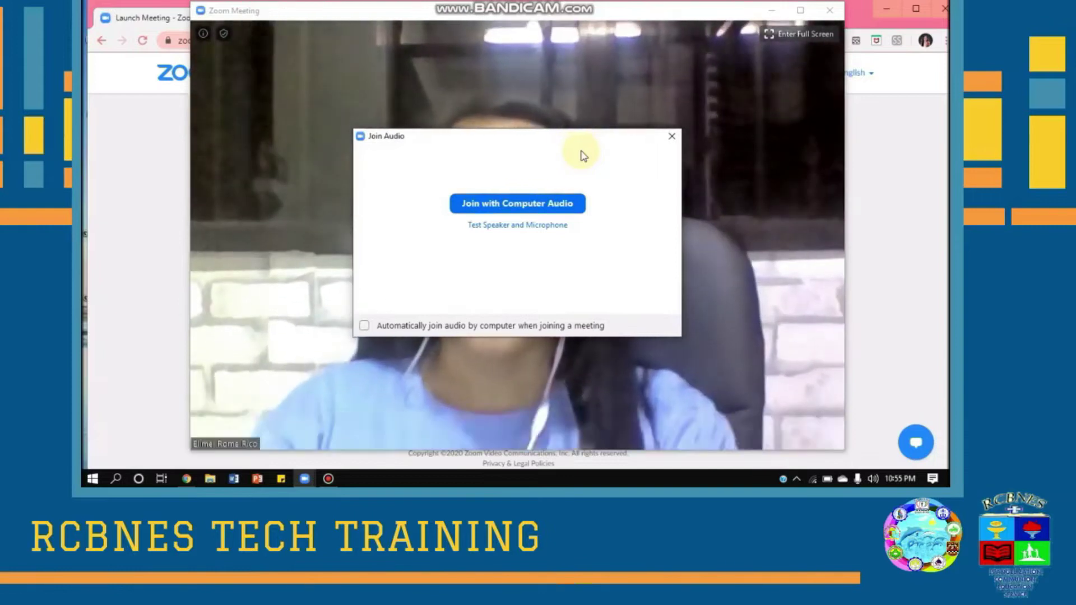
# Test the speaker and microphone, confirming both work, and join the meeting with computer audio.
pyautogui.click(520, 224)
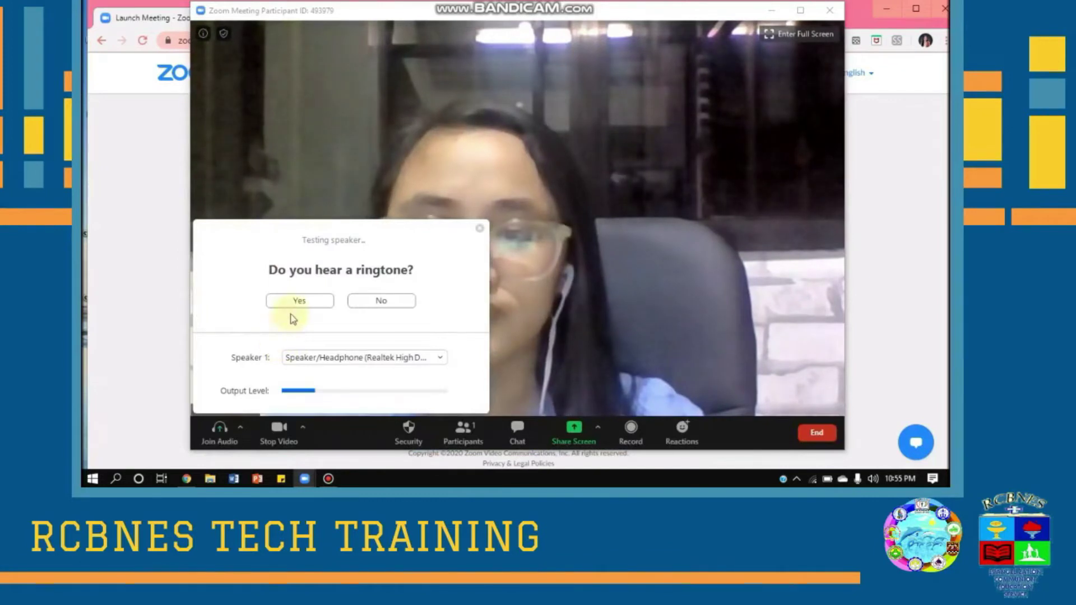
pyautogui.click(299, 302)
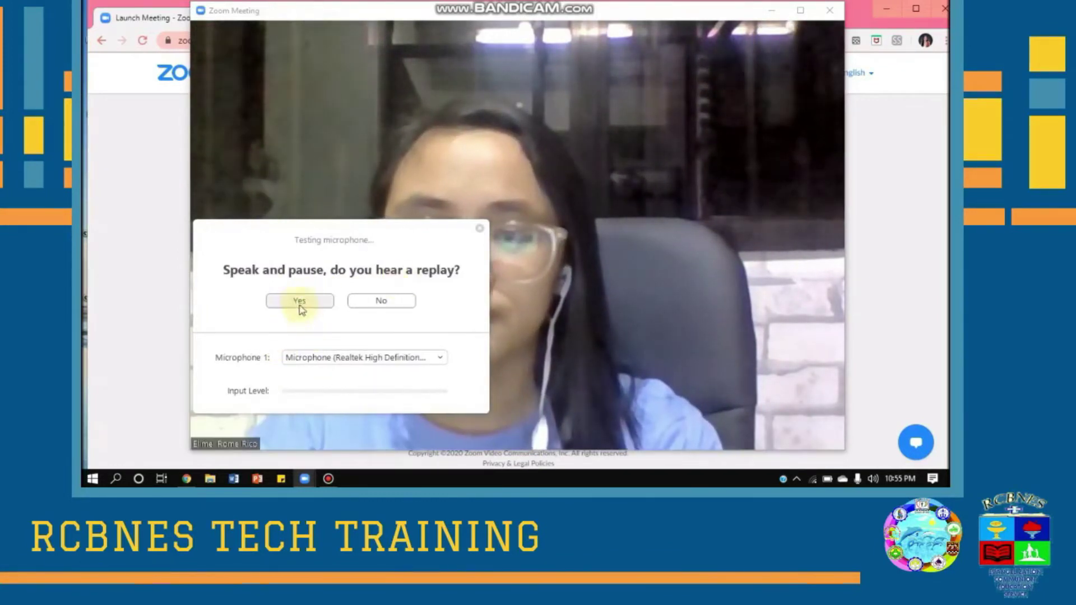
pyautogui.click(300, 303)
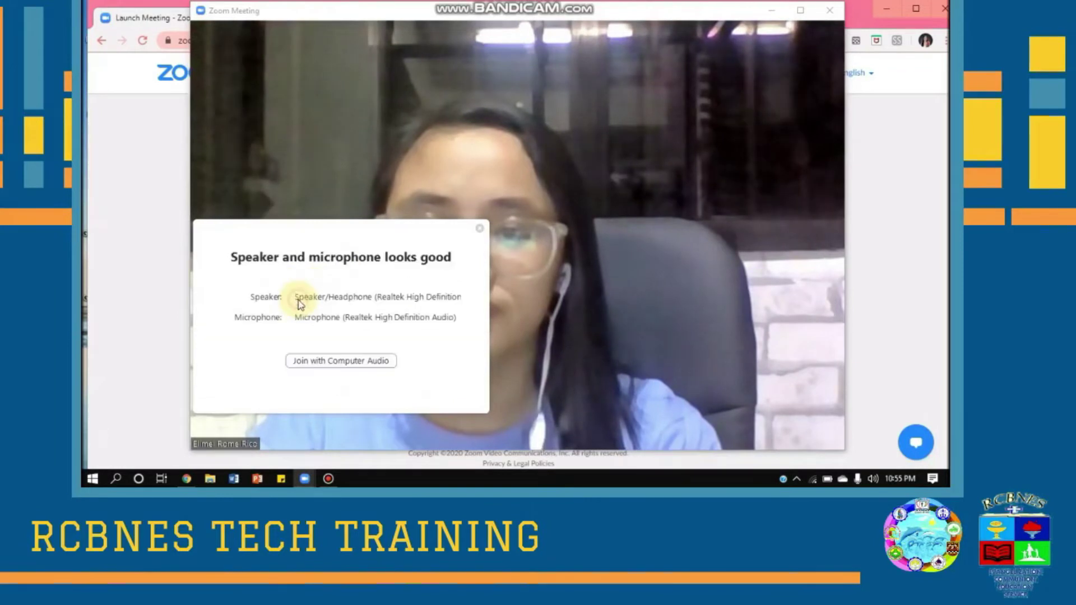
pyautogui.click(335, 362)
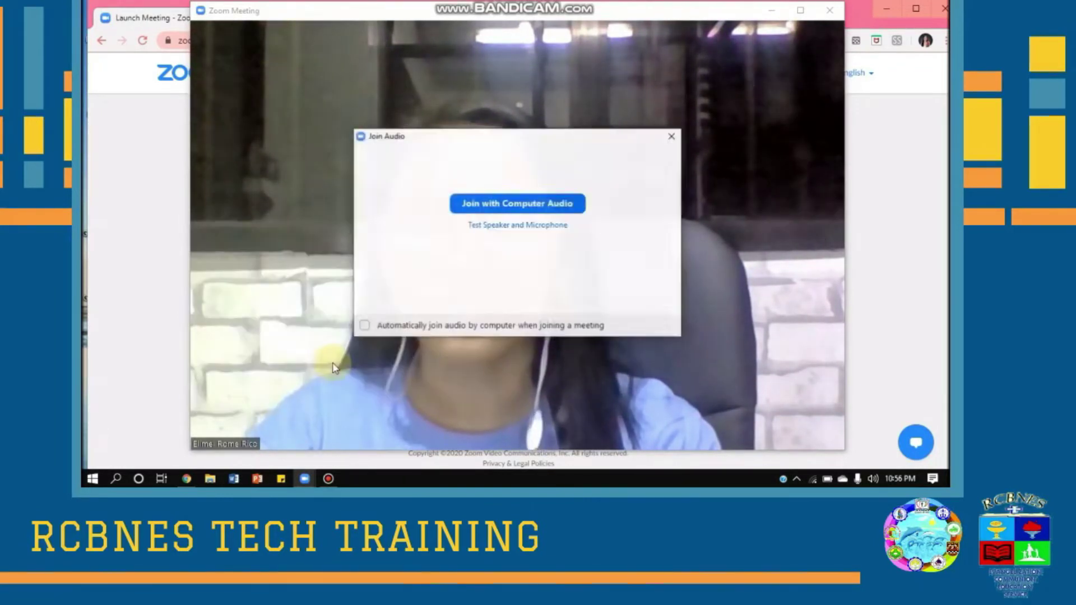
pyautogui.click(544, 203)
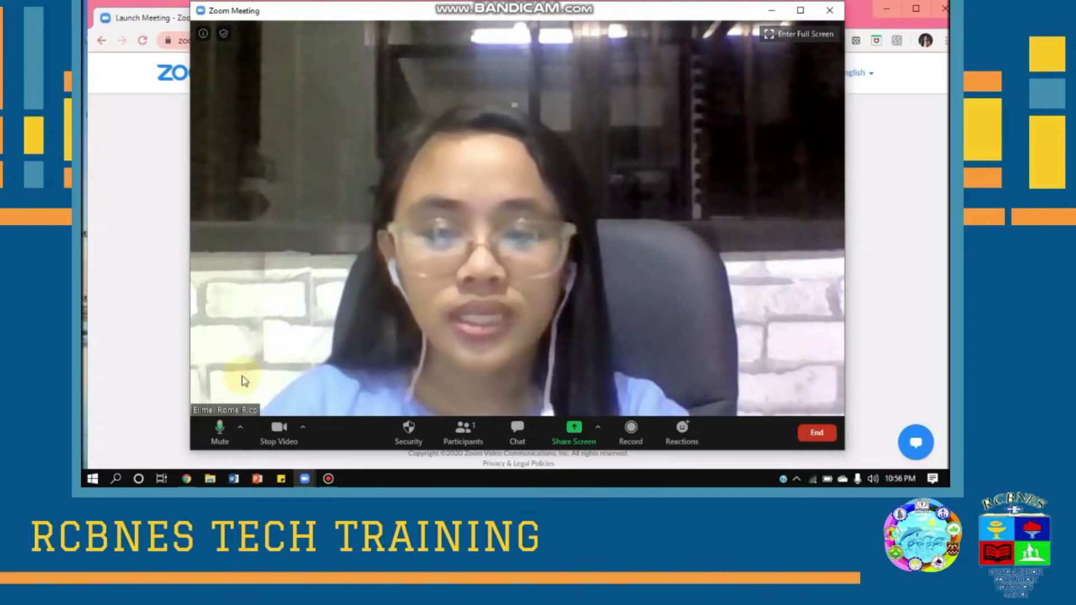
# Mute and unmute the microphone, and stop and restart the camera video.
pyautogui.click(217, 441)
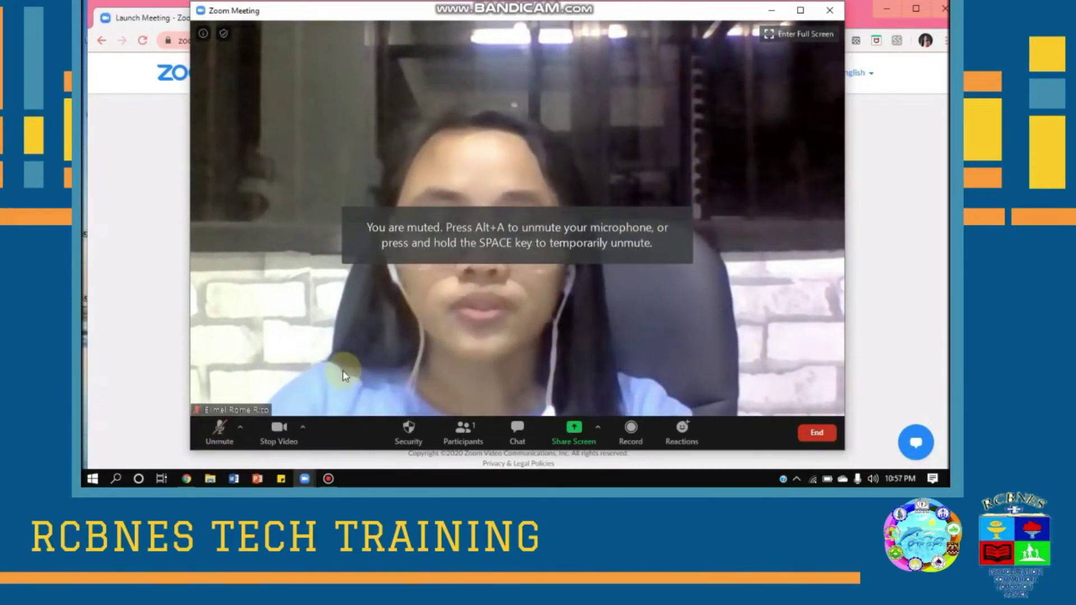
pyautogui.click(221, 437)
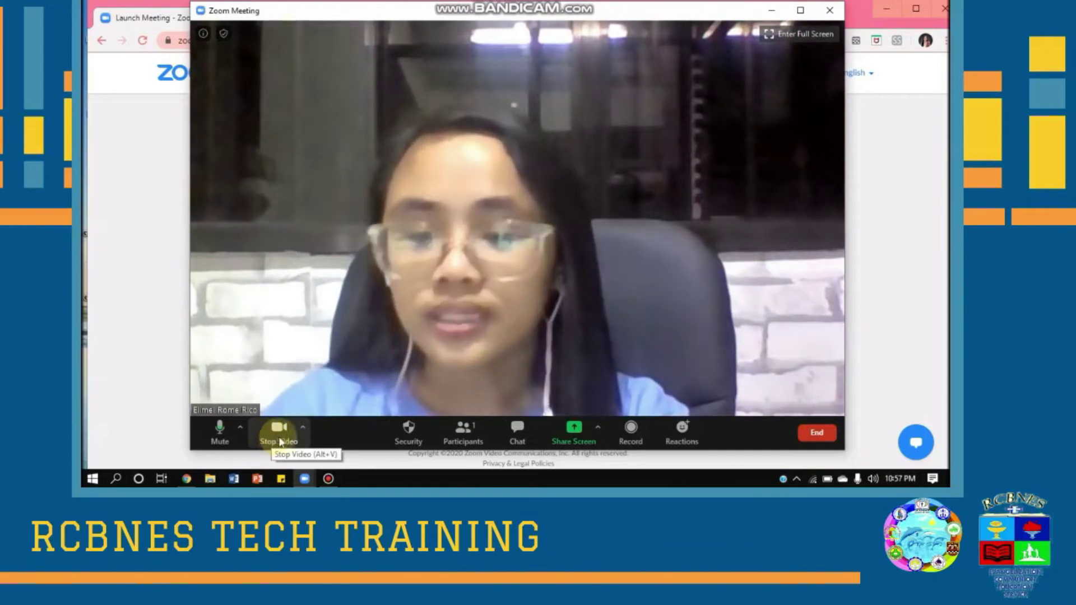
pyautogui.click(279, 441)
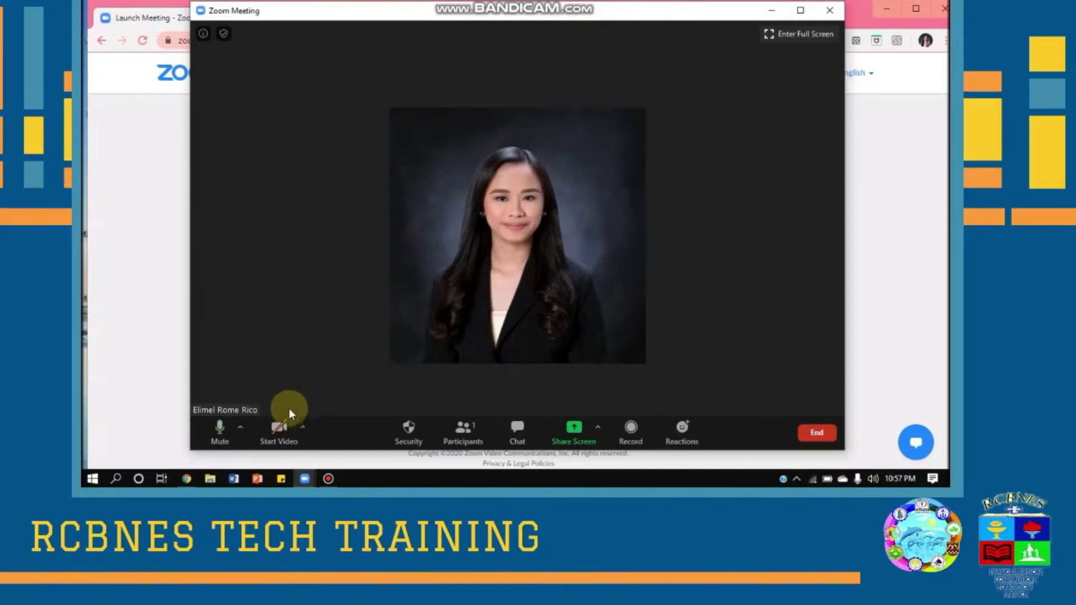
pyautogui.click(275, 432)
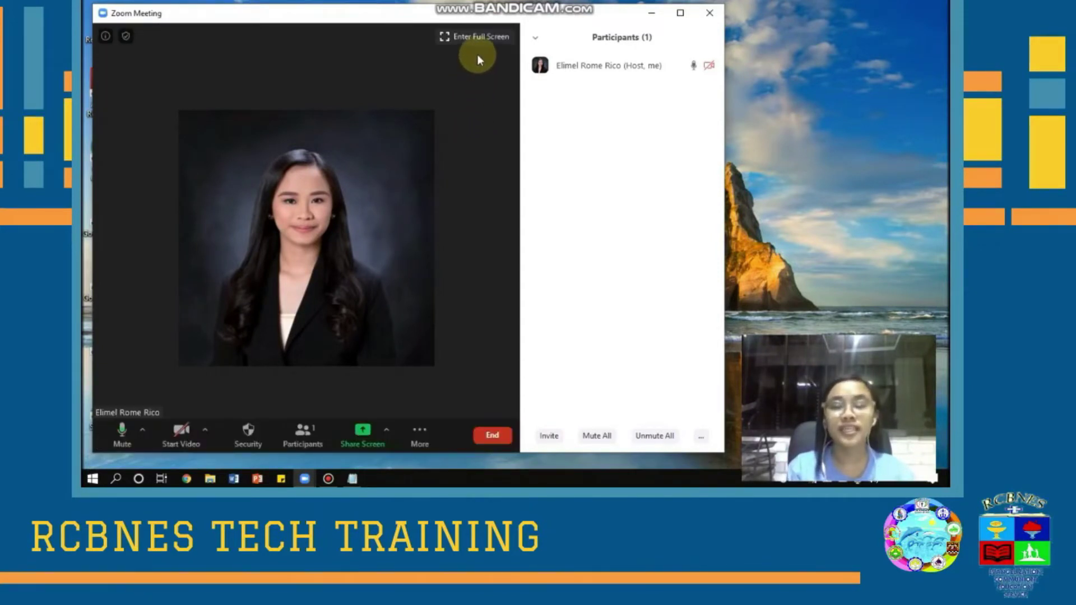
# Switch the meeting to full screen and back, and hide and reshow the Participants list.
pyautogui.click(477, 37)
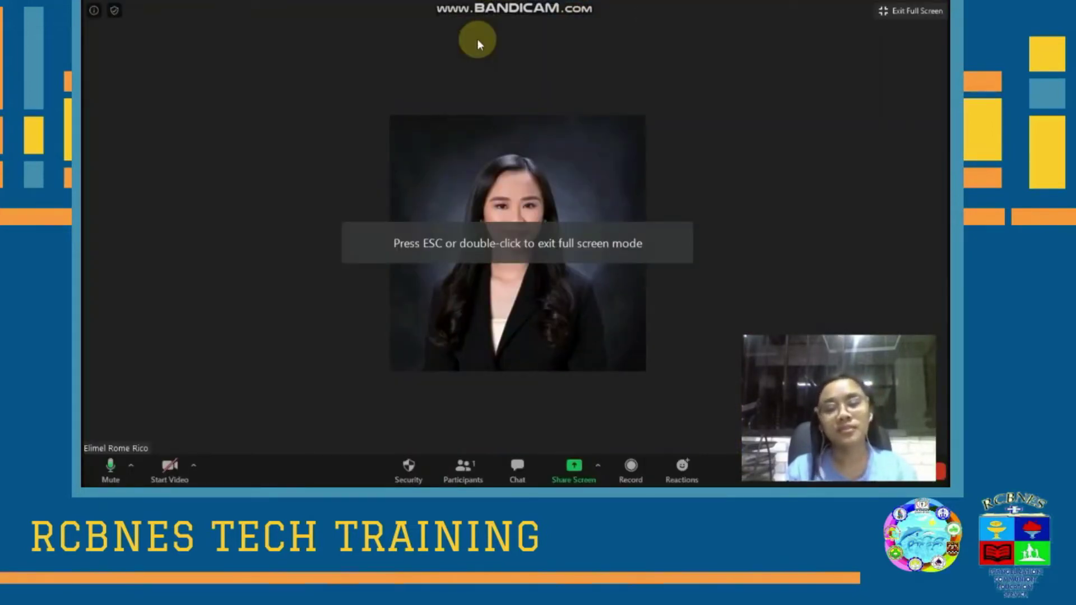
pyautogui.click(933, 20)
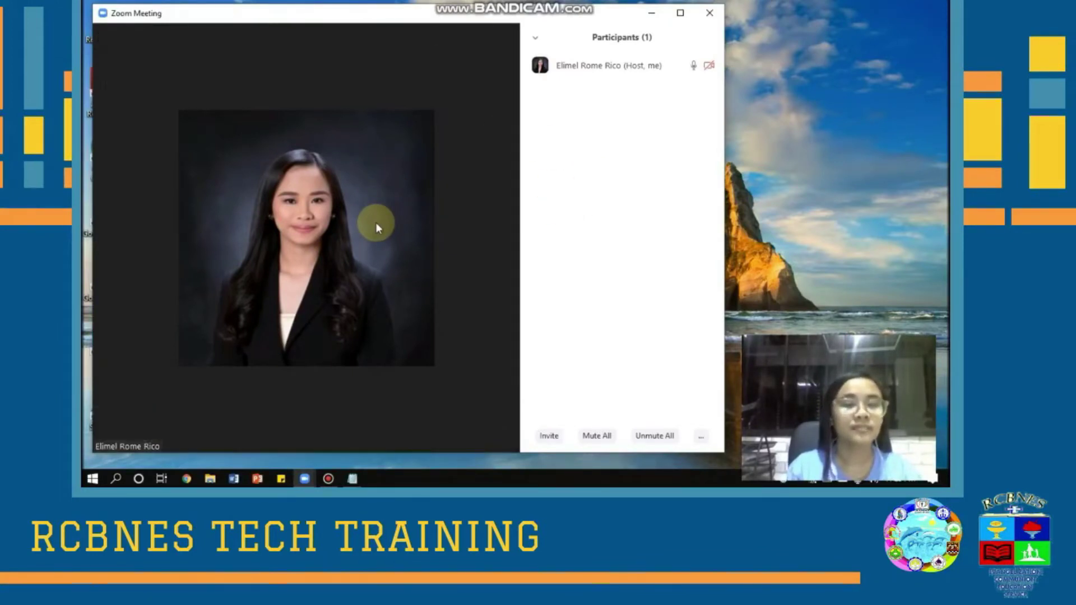
pyautogui.moveTo(327, 296)
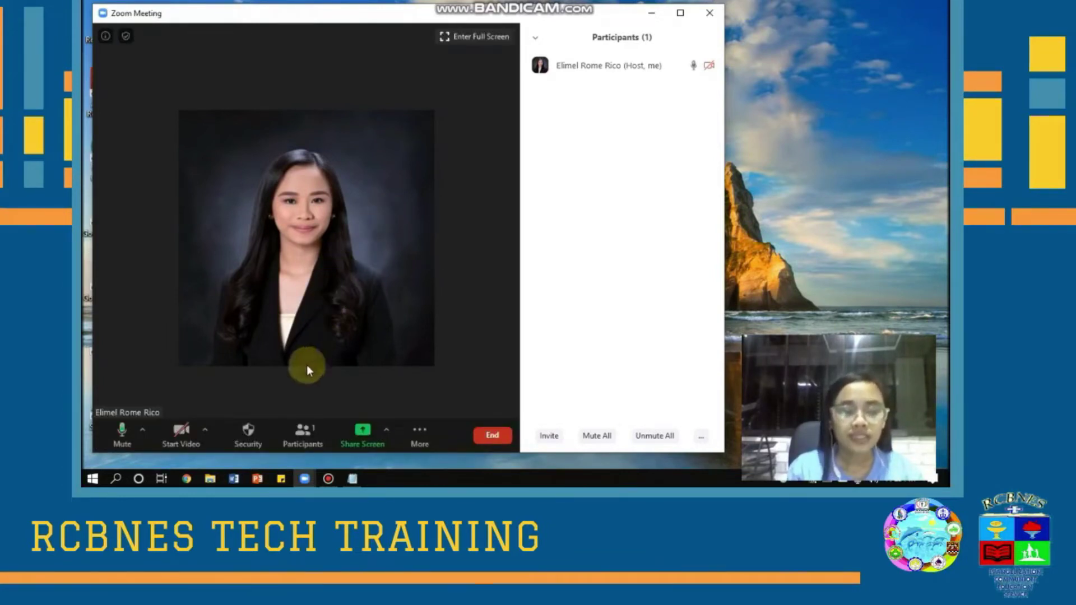
pyautogui.click(303, 434)
pyautogui.click(303, 434)
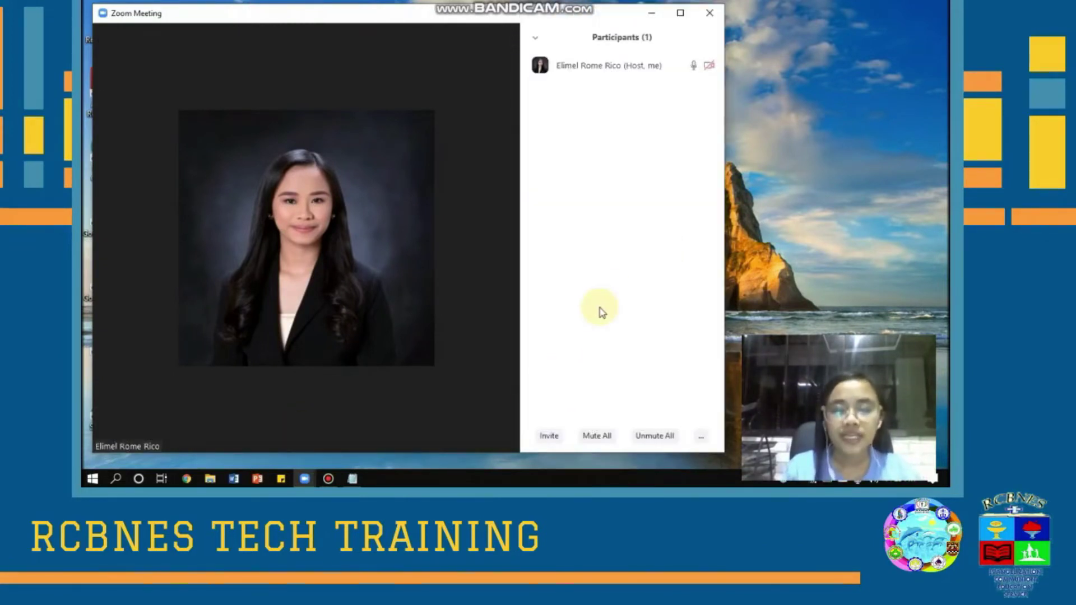
# Open the meeting invitation dialog and view its email service options.
pyautogui.click(548, 436)
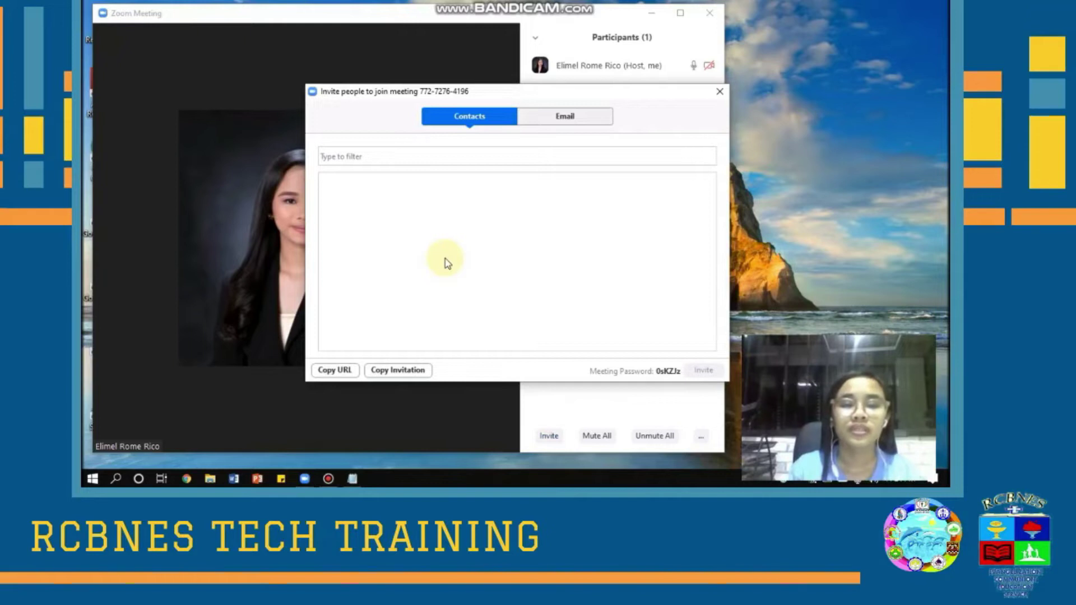
pyautogui.click(539, 116)
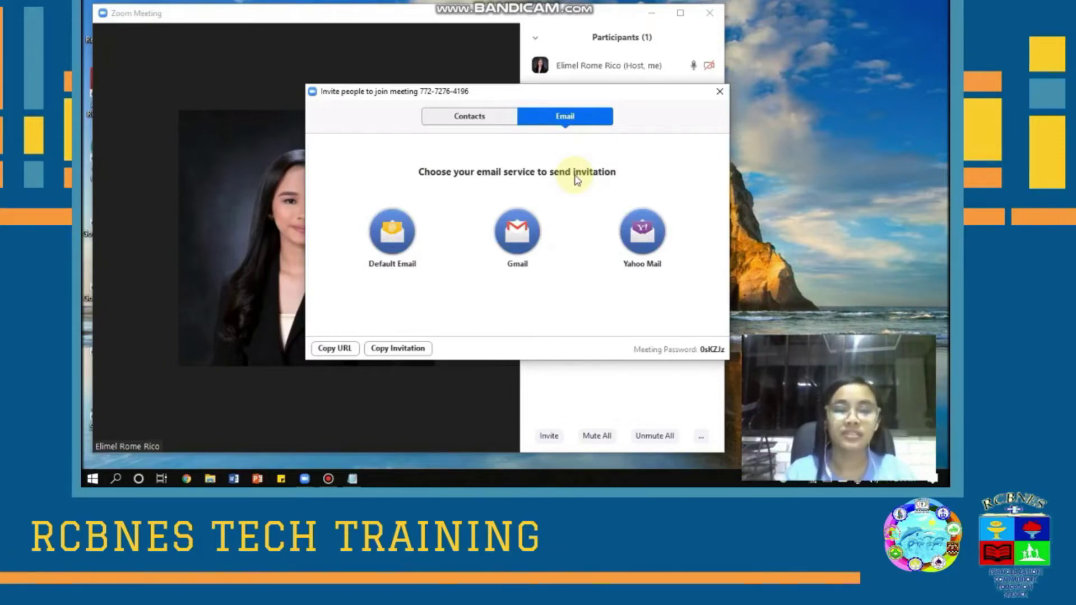
pyautogui.click(434, 35)
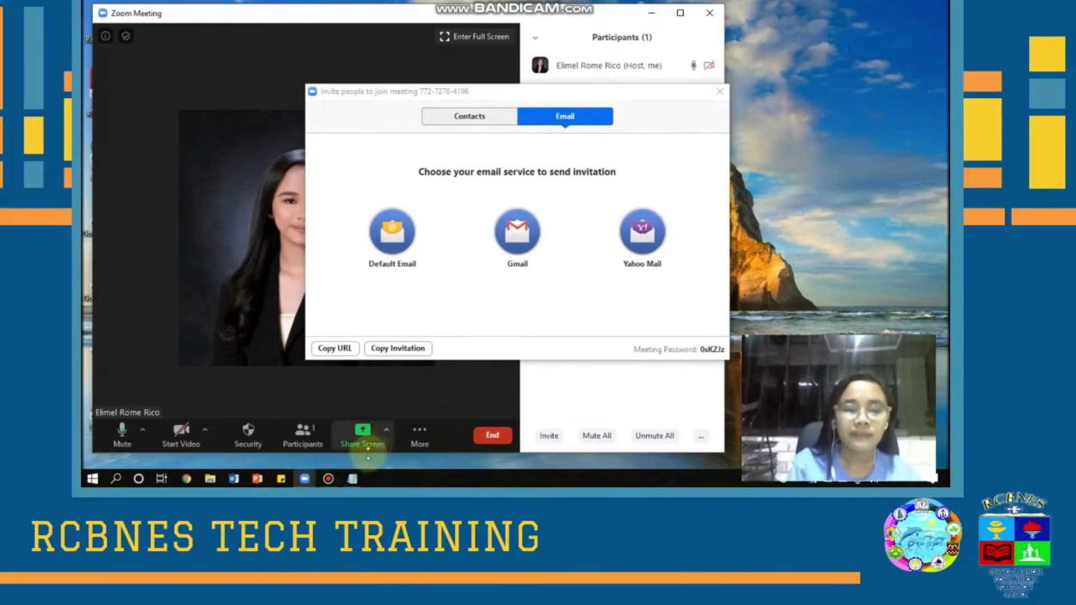
# Copy the invitation URL with its embedded meeting password and paste it into the blank Notepad document, followed by an empty line.
pyautogui.click(352, 479)
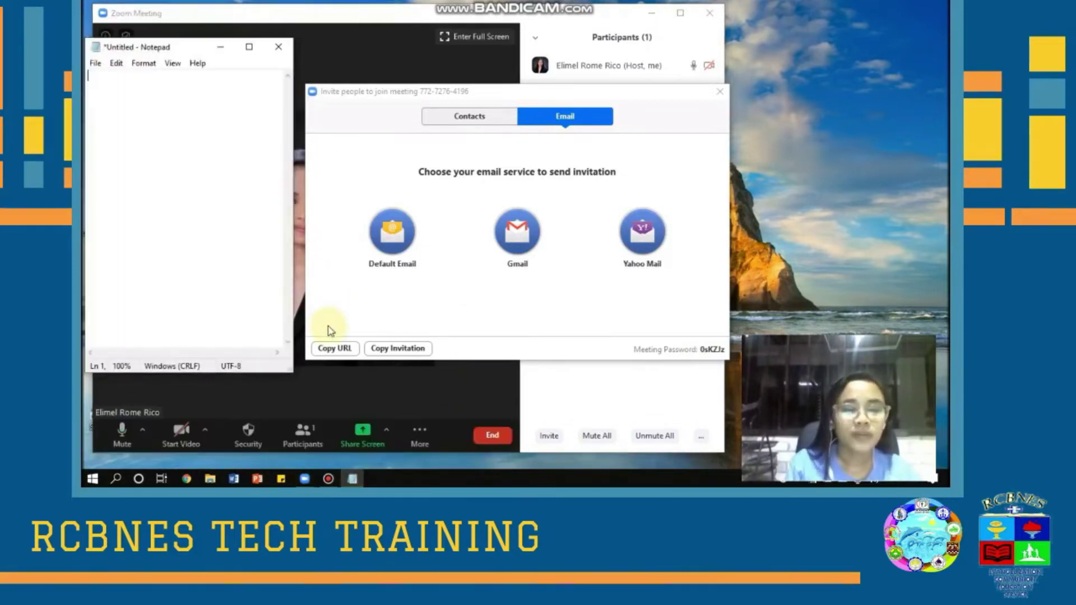
pyautogui.click(333, 348)
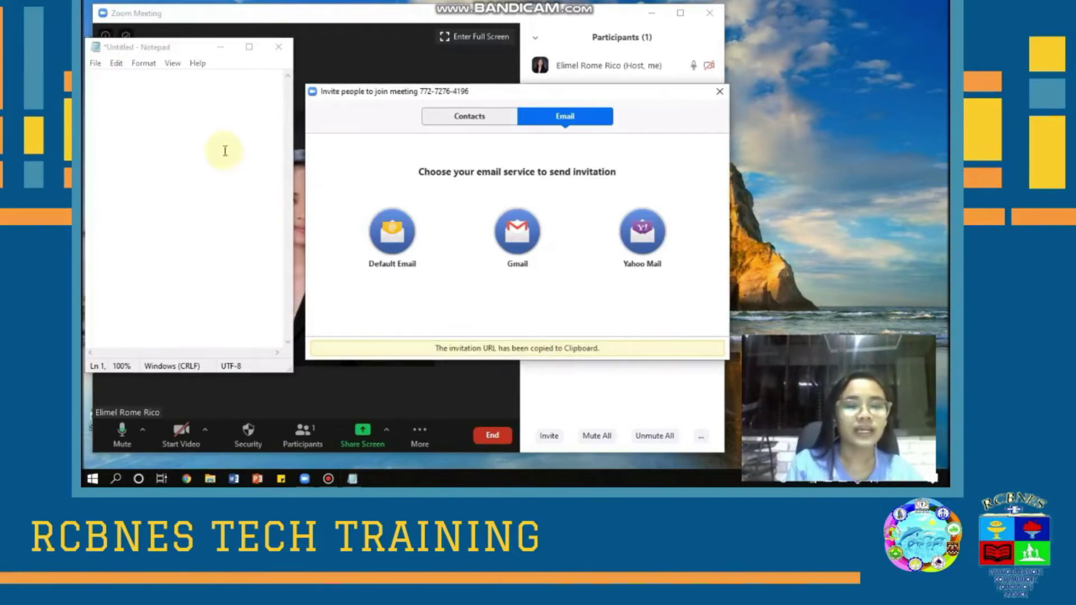
pyautogui.click(178, 100)
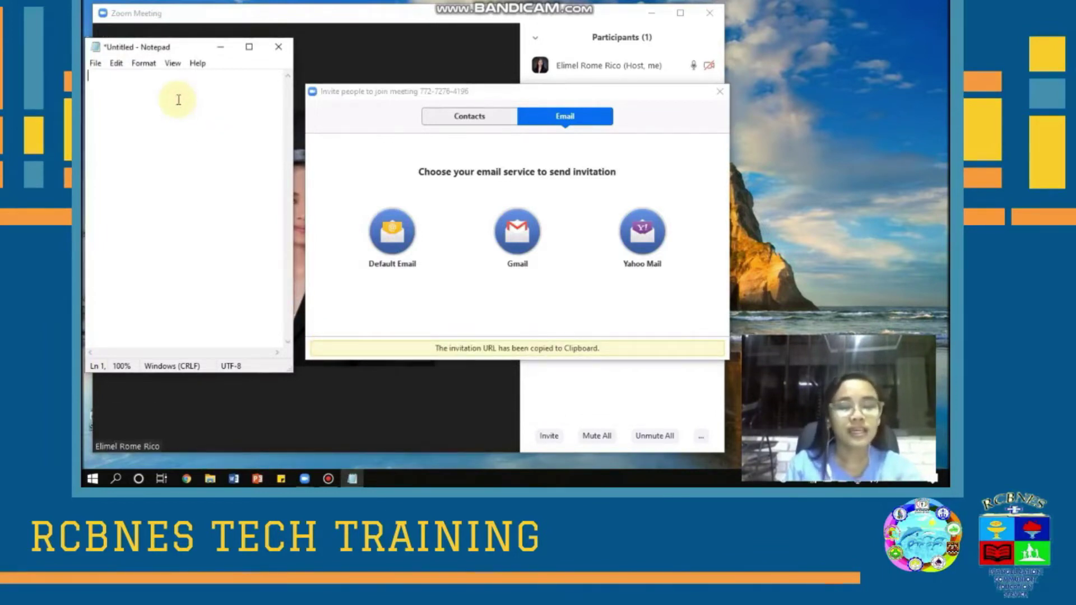
pyautogui.hotkey('ctrl', 'v')
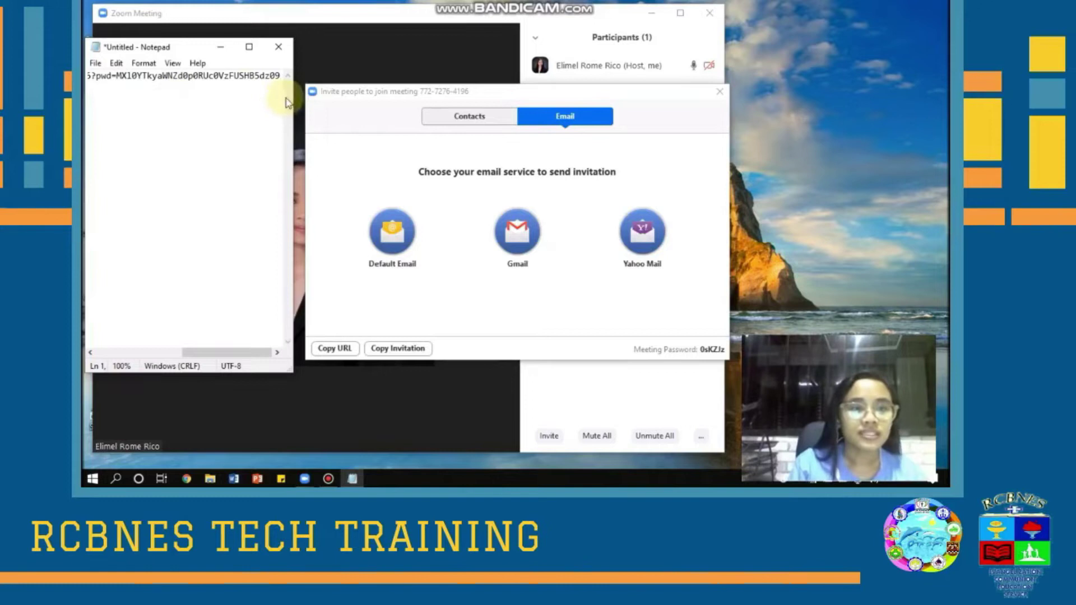
pyautogui.press('Return')
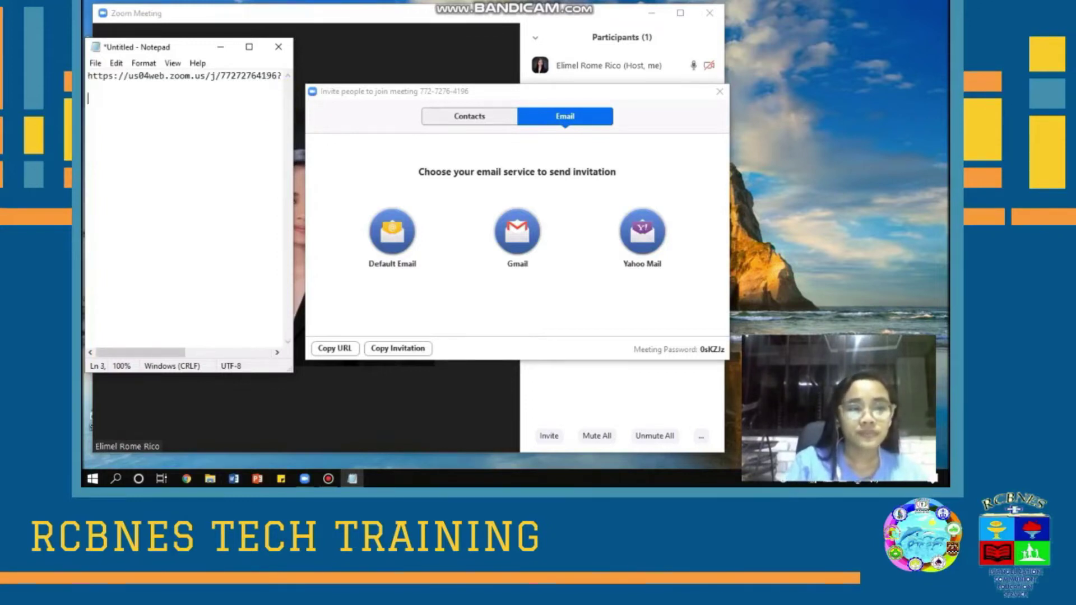
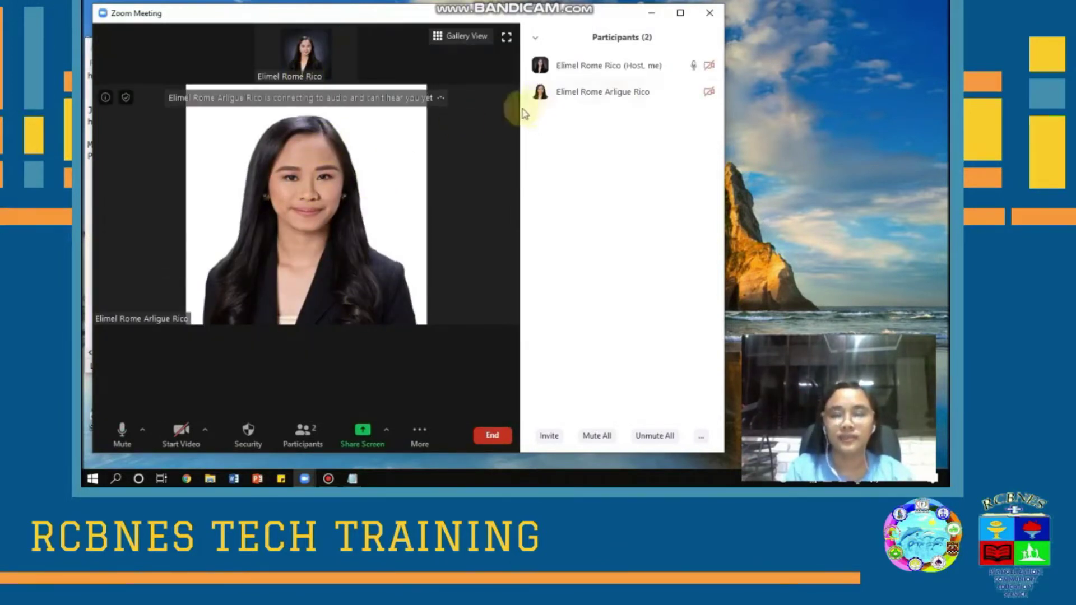
# Mute all current and new participants while allowing them to unmute themselves, and unmute everyone again.
pyautogui.moveTo(590, 100)
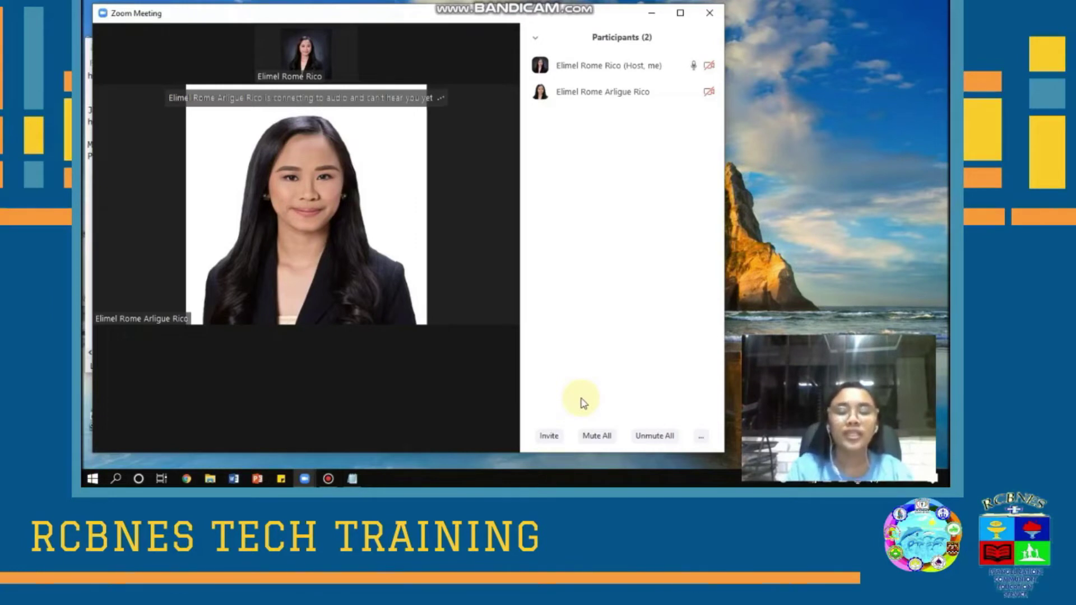
pyautogui.click(597, 436)
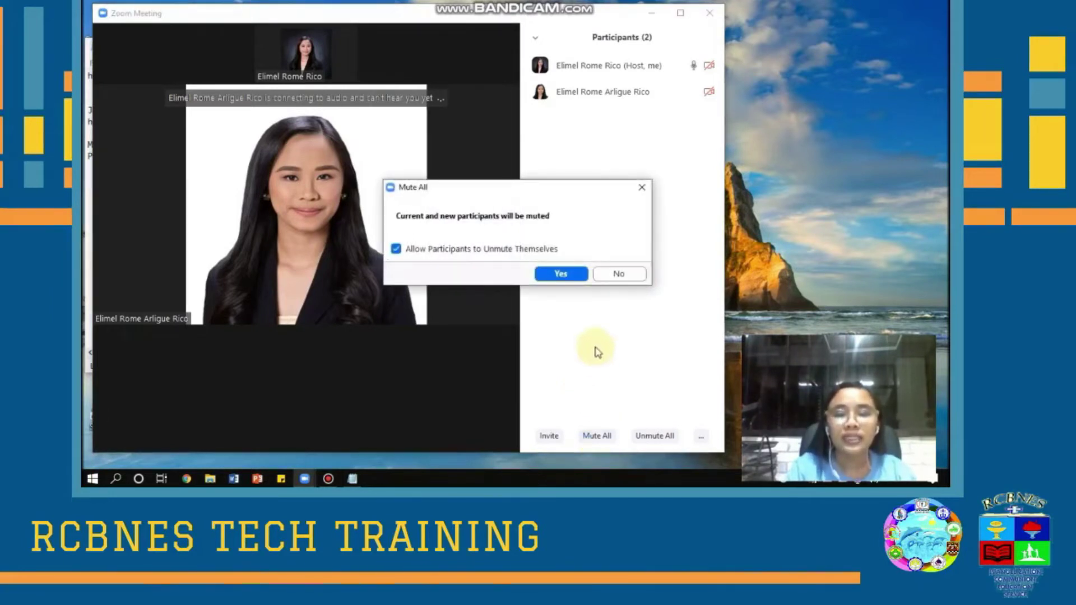
pyautogui.click(561, 274)
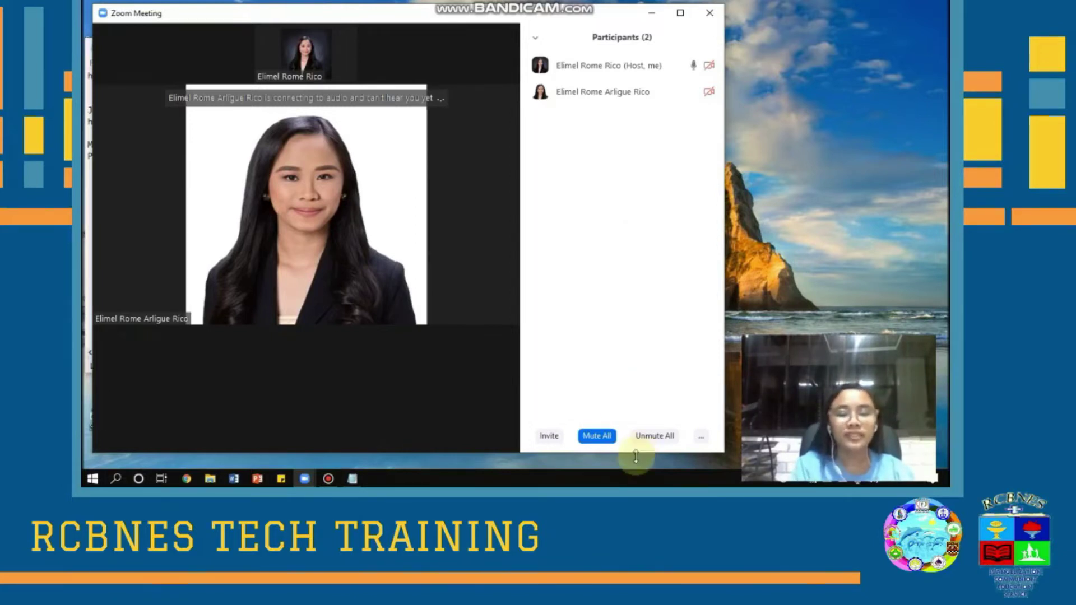
pyautogui.click(651, 440)
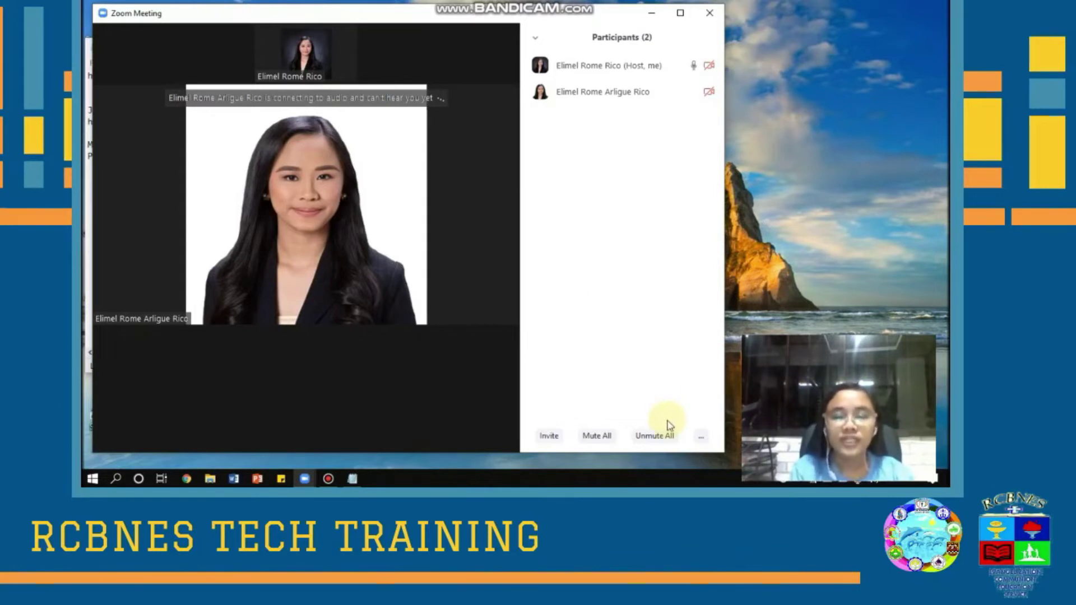
# View the meeting-wide participant permission options and rename the other participant as Student A.
pyautogui.click(573, 437)
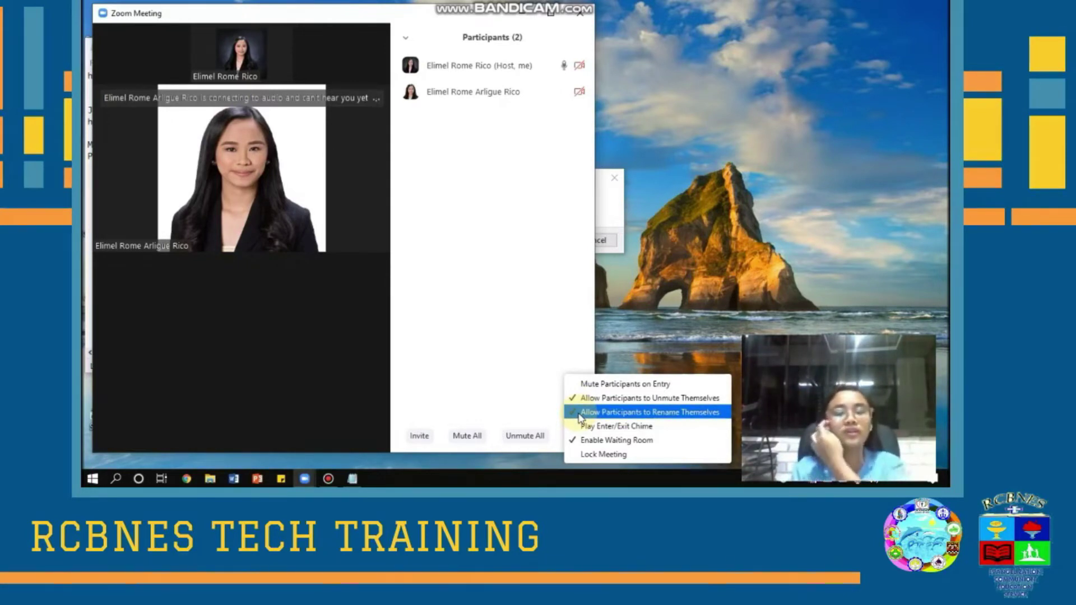
pyautogui.click(458, 99)
pyautogui.click(565, 93)
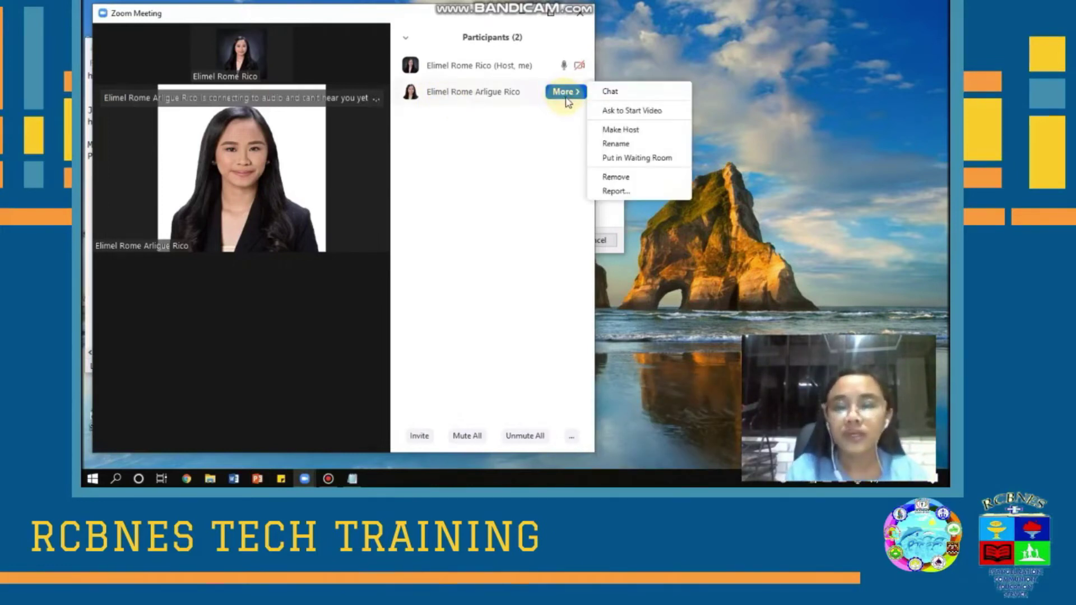
pyautogui.click(641, 152)
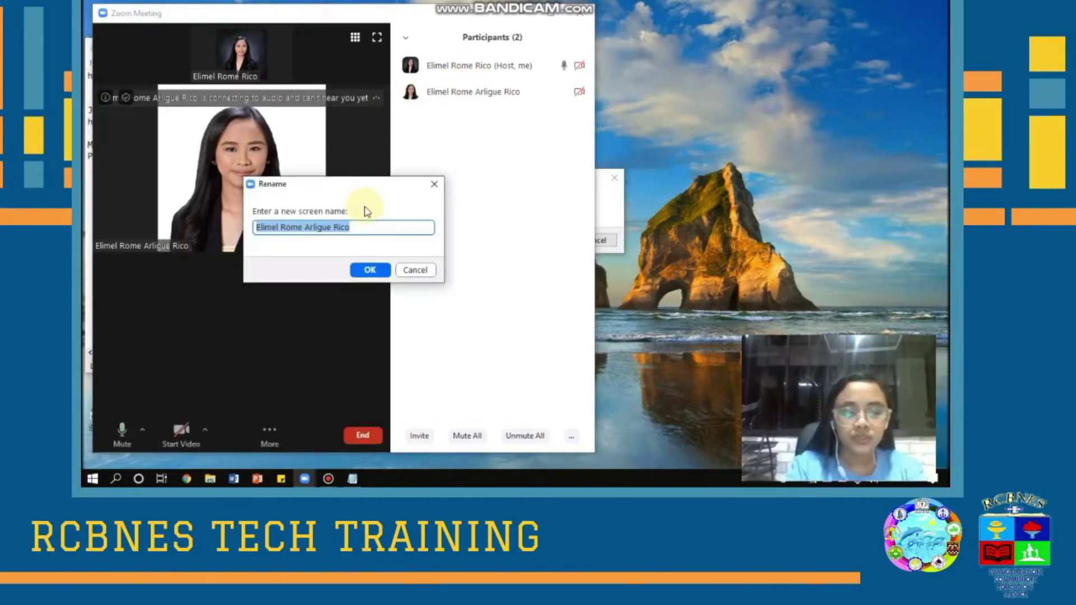
pyautogui.write('Student A')
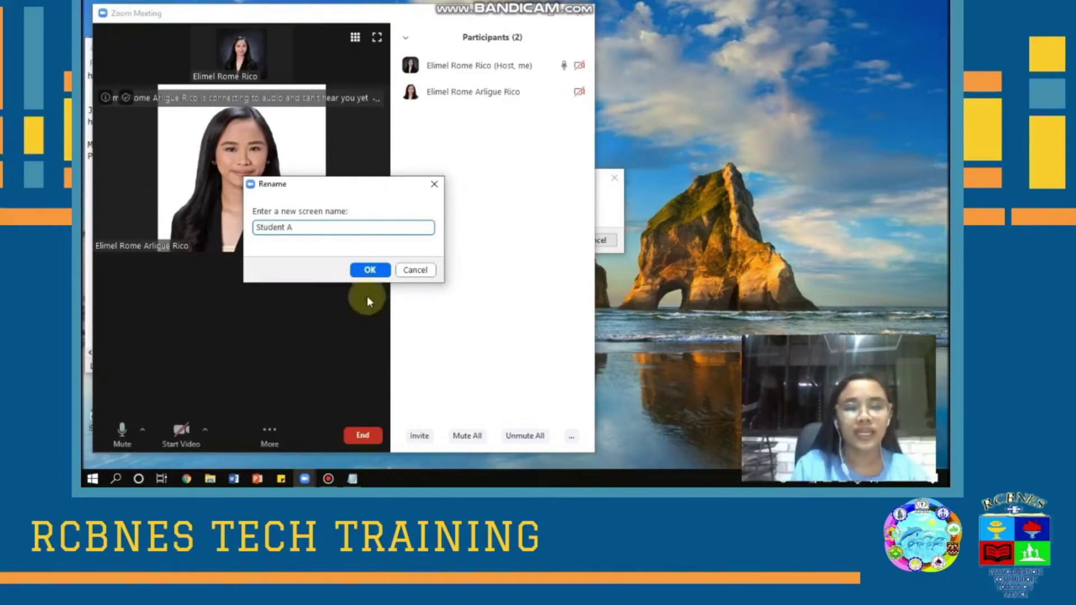
pyautogui.click(370, 269)
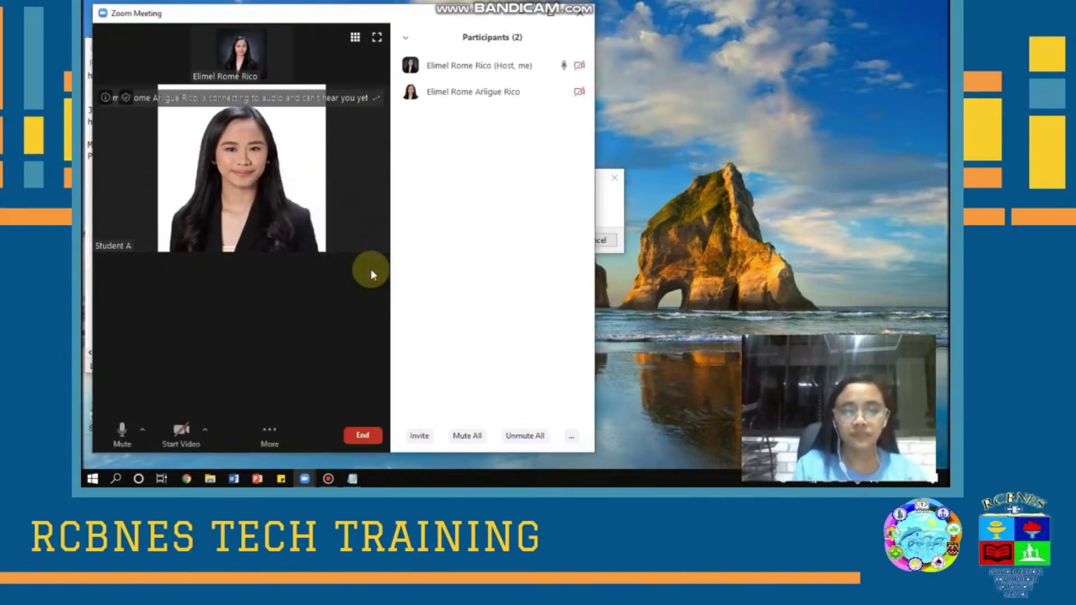
# Review the participant permissions again and send Student A the private chat message "hi".
pyautogui.click(571, 438)
pyautogui.click(575, 441)
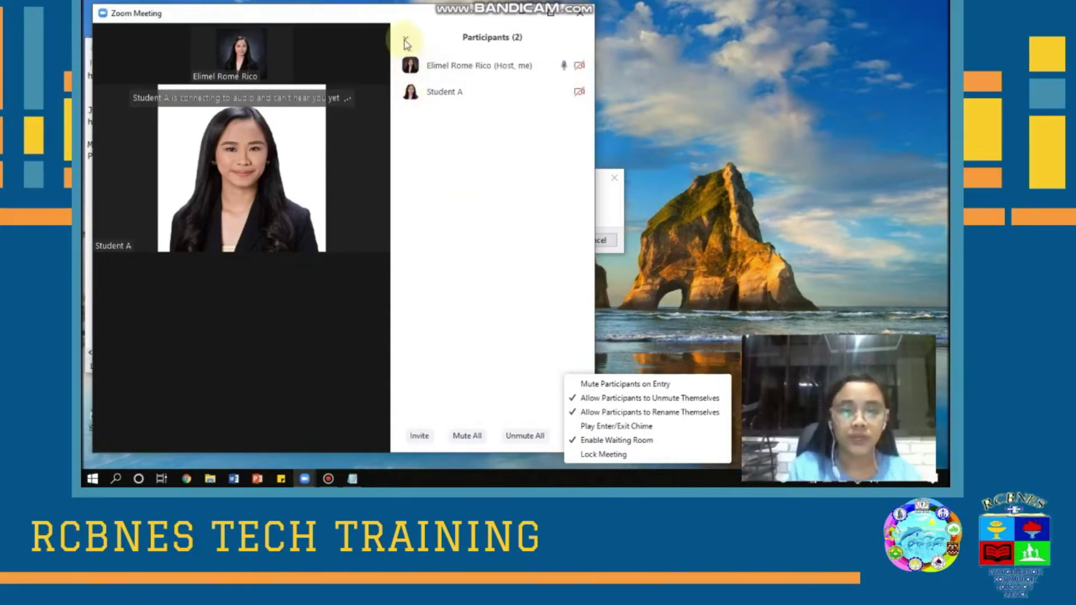
pyautogui.moveTo(499, 91)
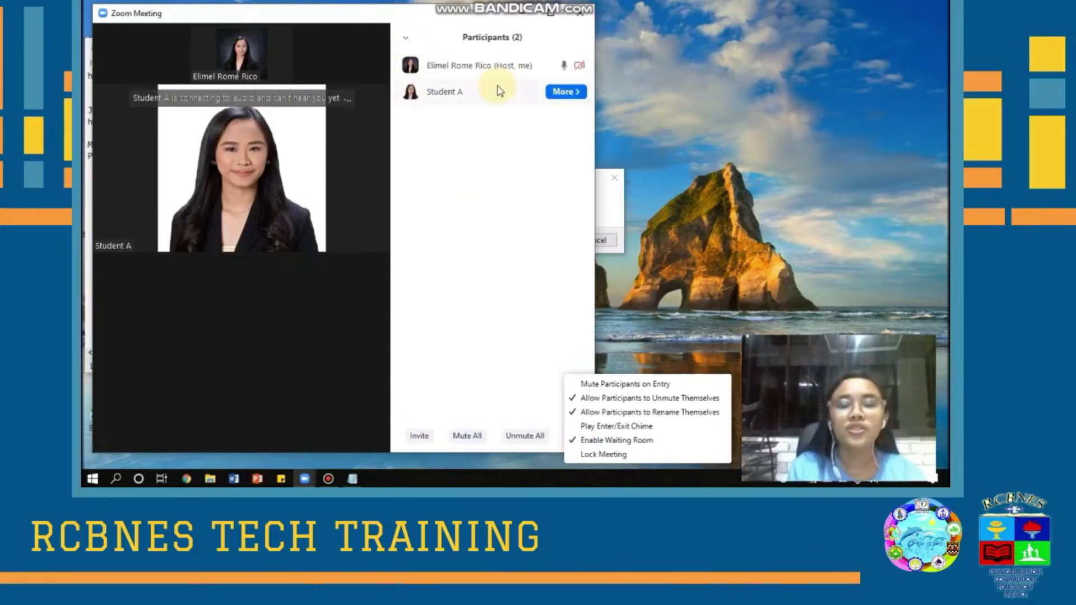
pyautogui.click(577, 92)
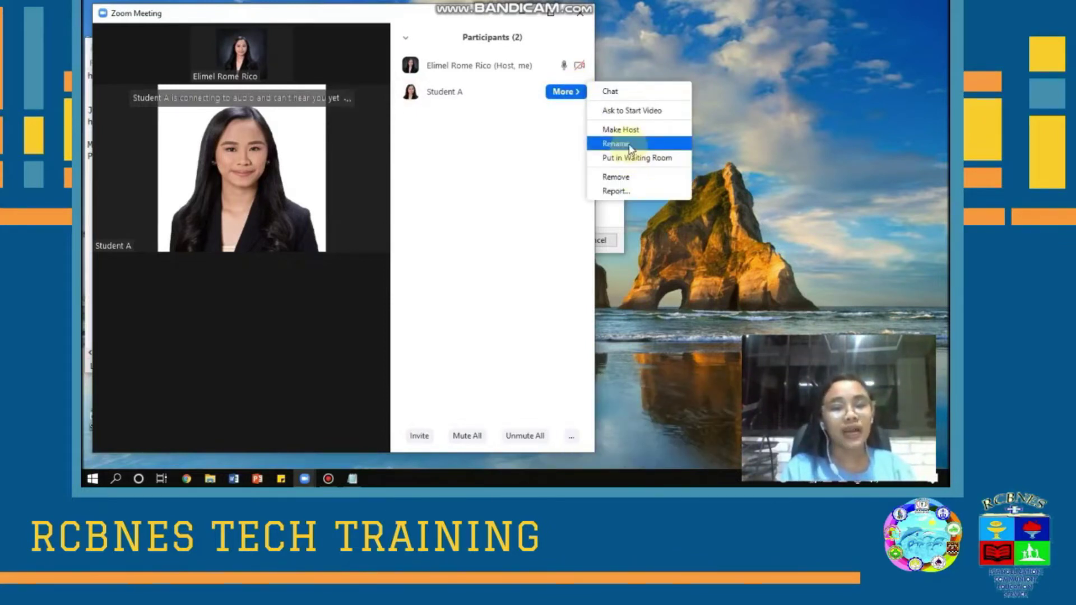
pyautogui.click(628, 95)
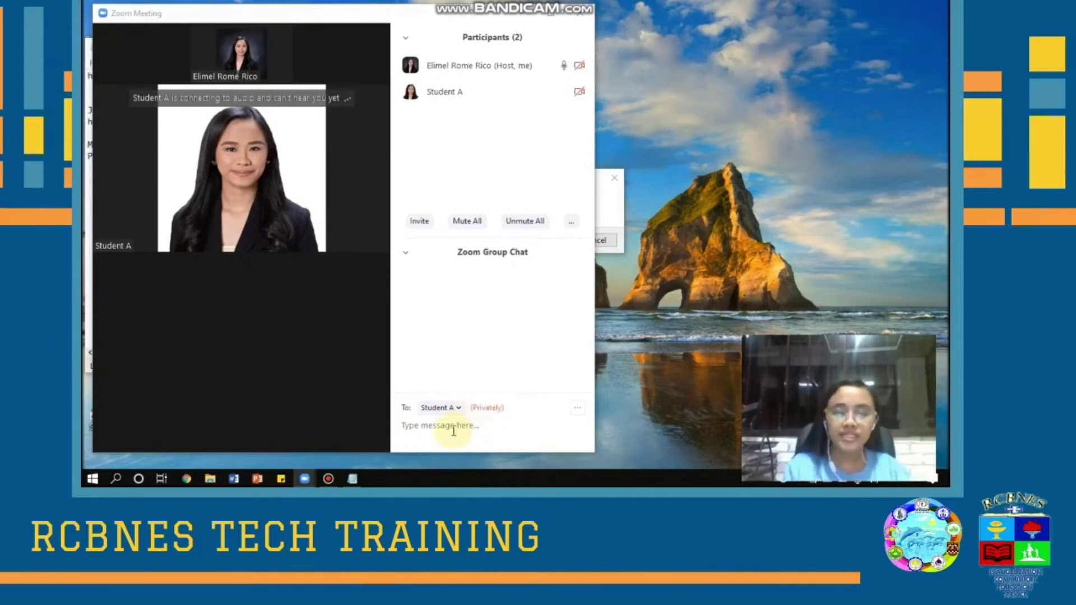
pyautogui.write('hi')
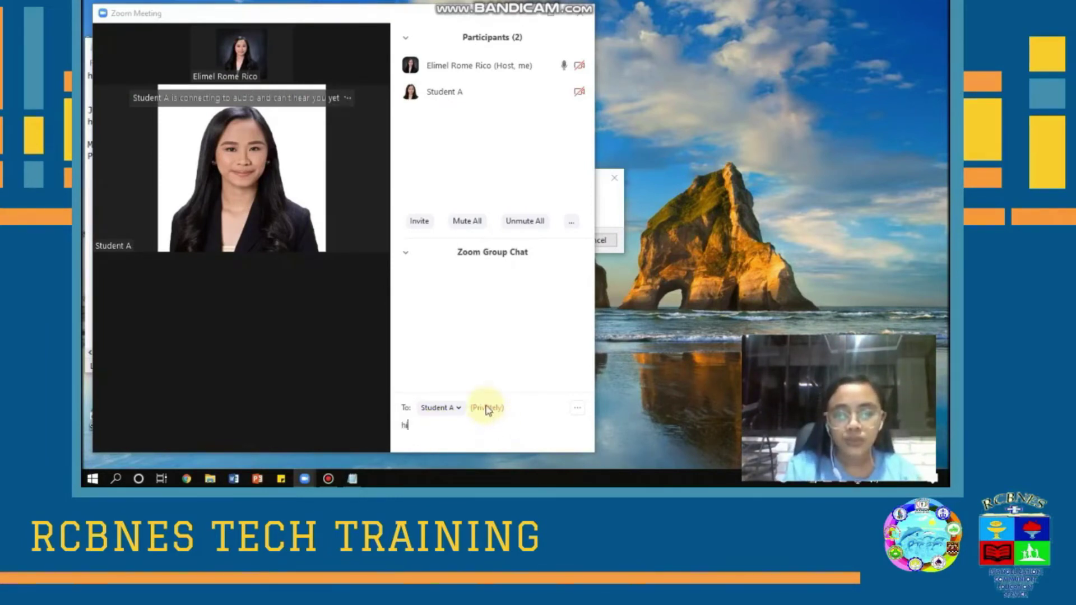
pyautogui.press('Return')
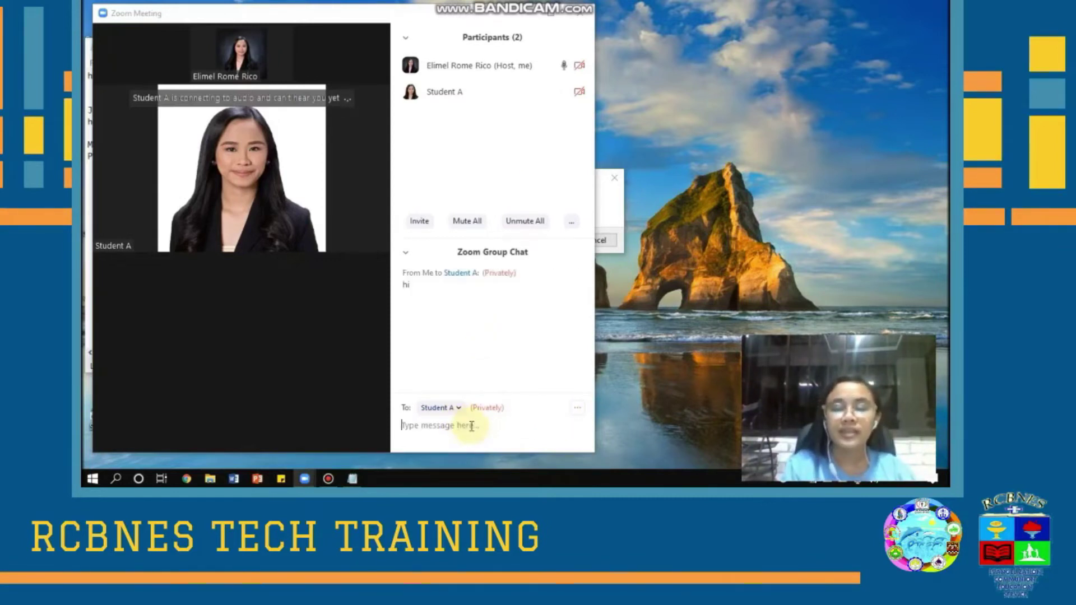
# Change the chat recipient to everyone in the meeting and send the message "hello".
pyautogui.click(457, 411)
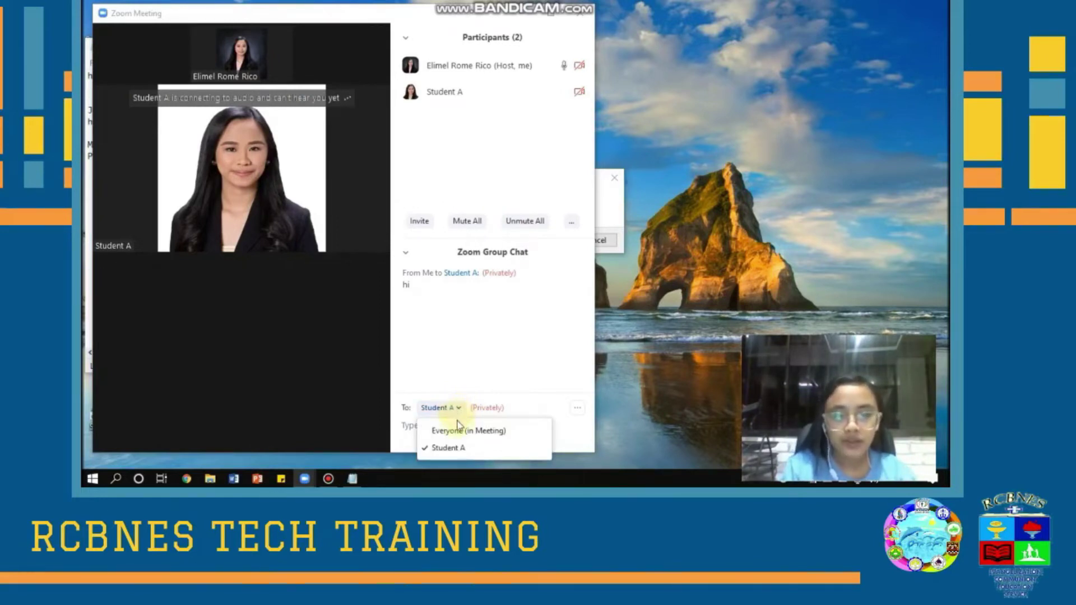
pyautogui.click(455, 430)
pyautogui.write('hello')
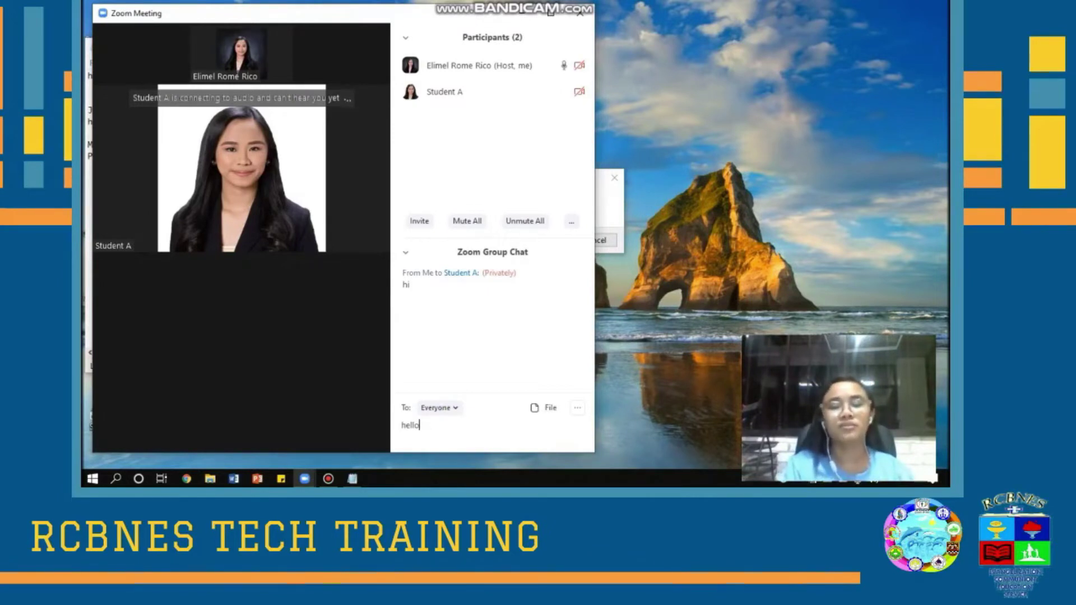
pyautogui.press('Return')
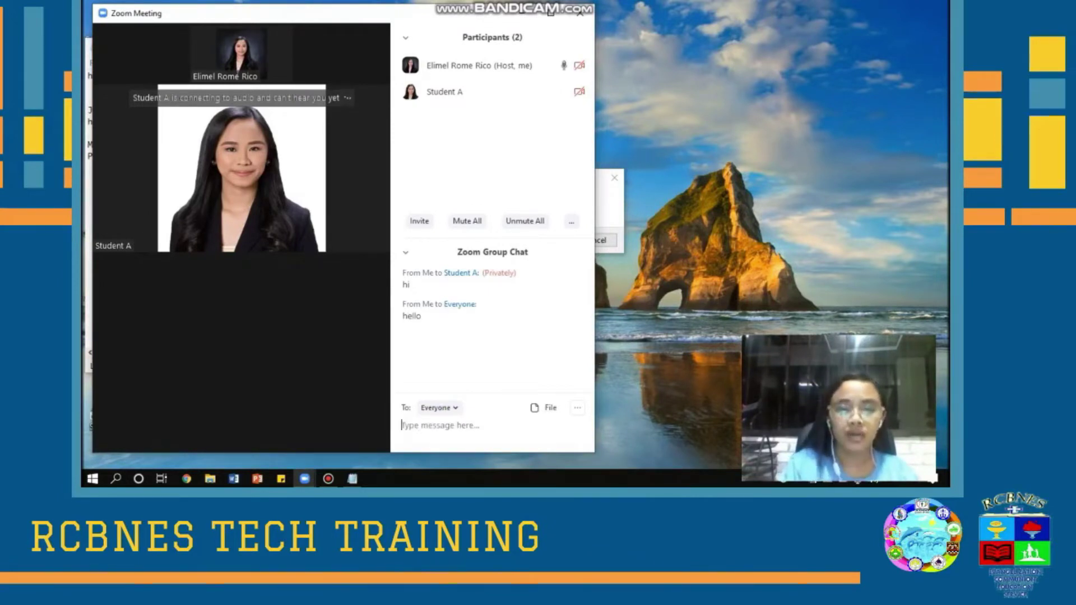
# View the host actions available for Student A and open the group chat in the full-screen meeting.
pyautogui.click(572, 96)
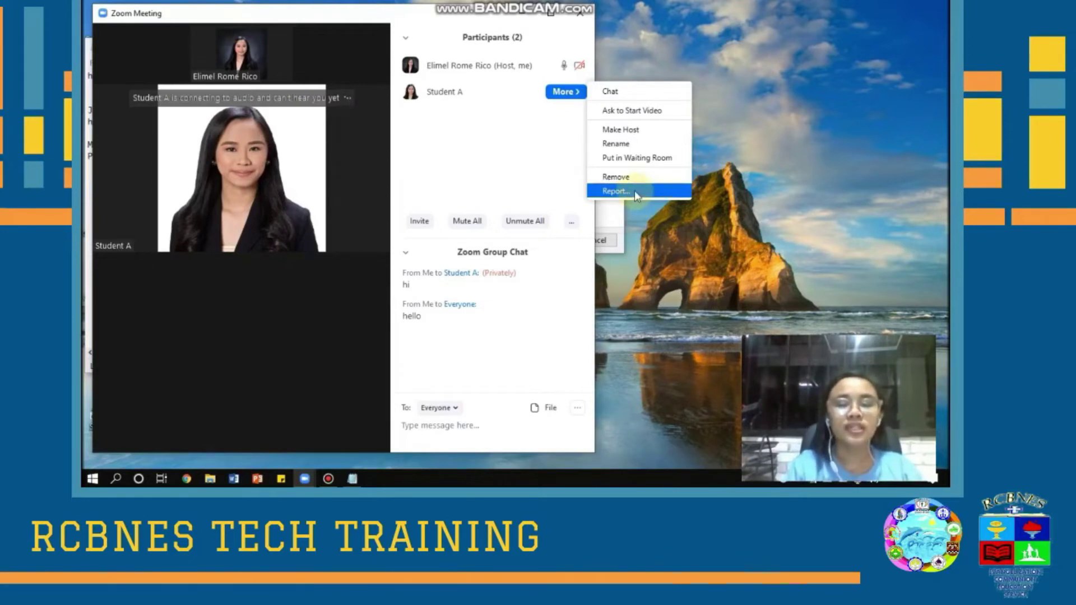
pyautogui.click(326, 479)
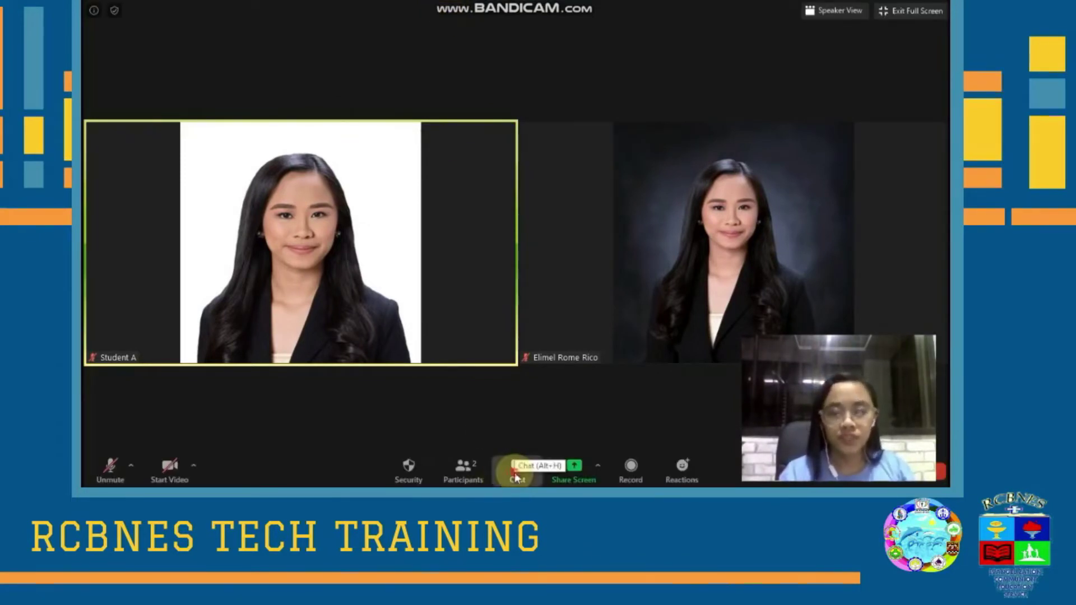
pyautogui.click(515, 475)
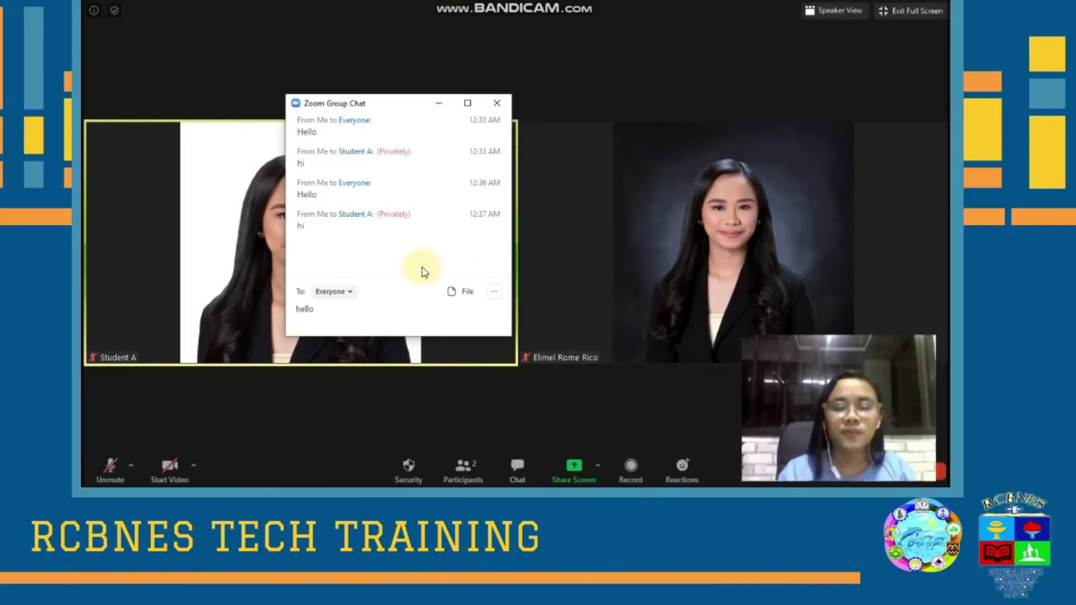
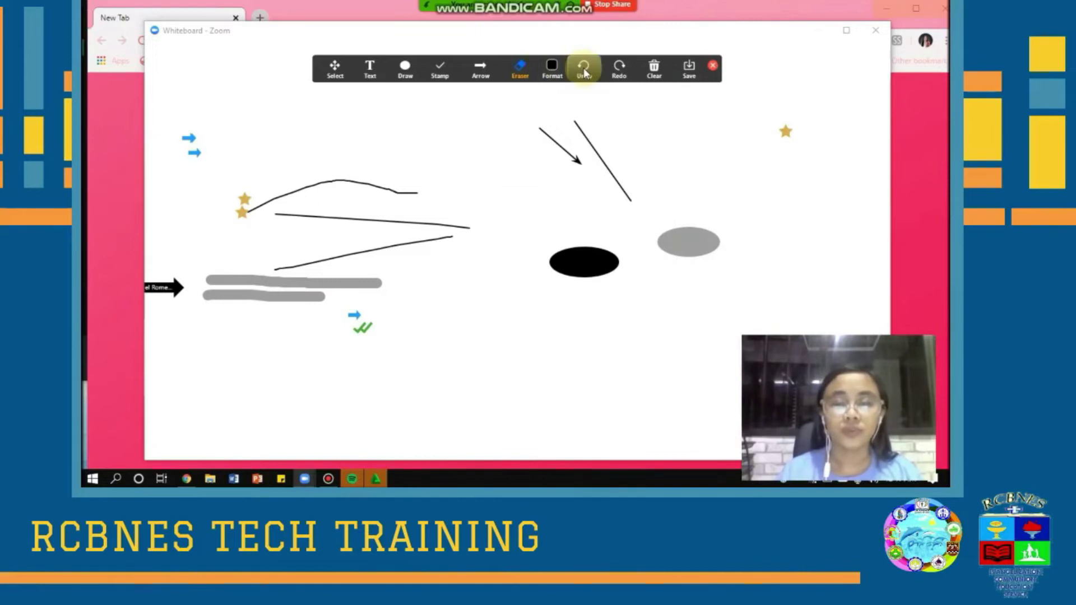
# Redo the last undone whiteboard change and stop sharing the whiteboard.
pyautogui.click(618, 71)
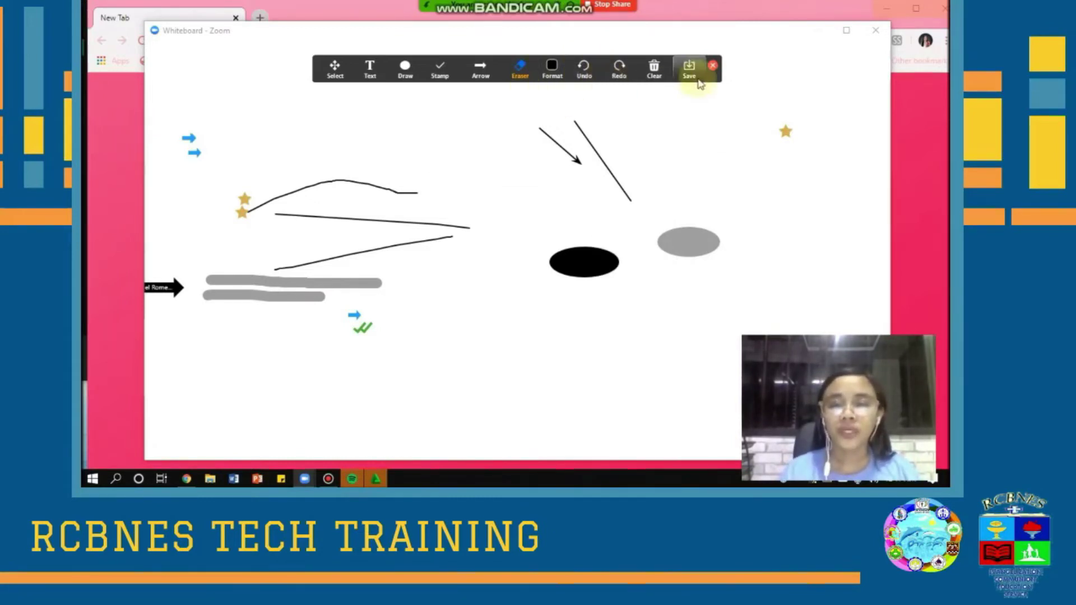
pyautogui.click(655, 72)
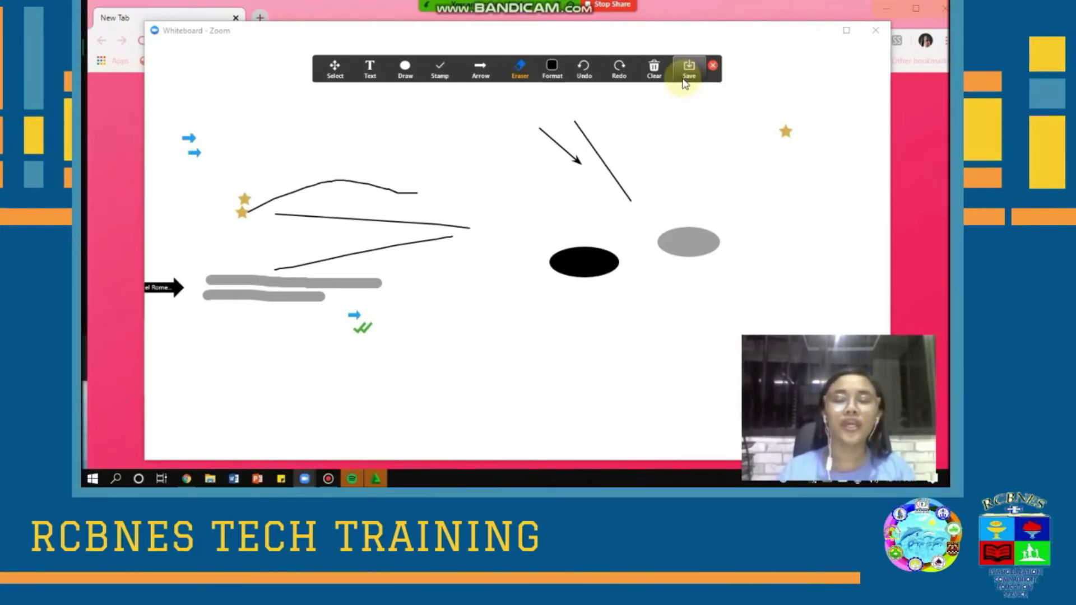
pyautogui.click(603, 9)
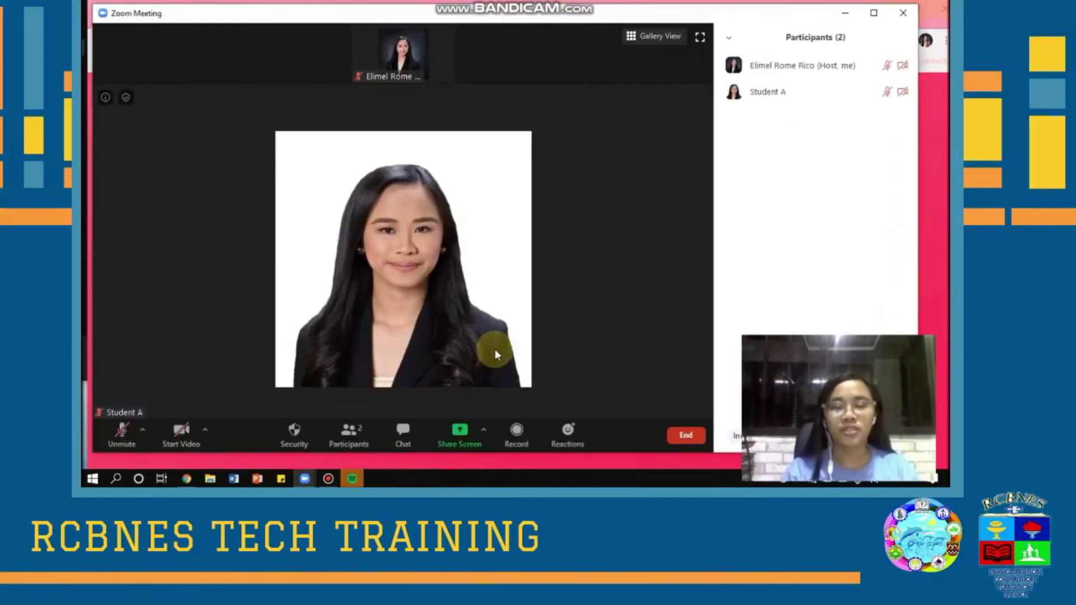
# Allow multiple participants to share simultaneously, and switch back to one participant sharing at a time.
pyautogui.click(483, 432)
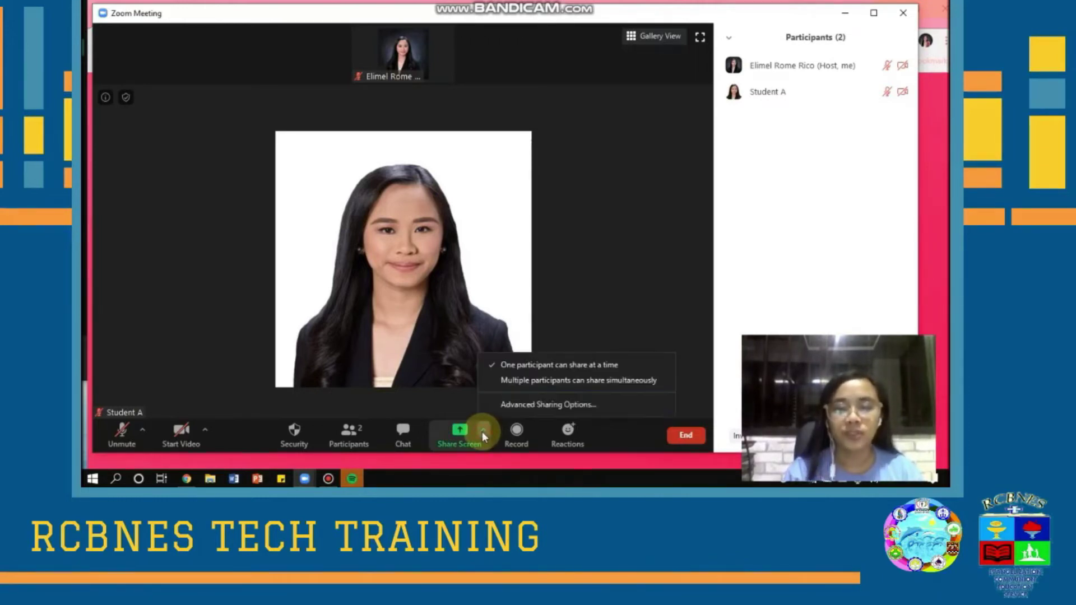
pyautogui.click(522, 380)
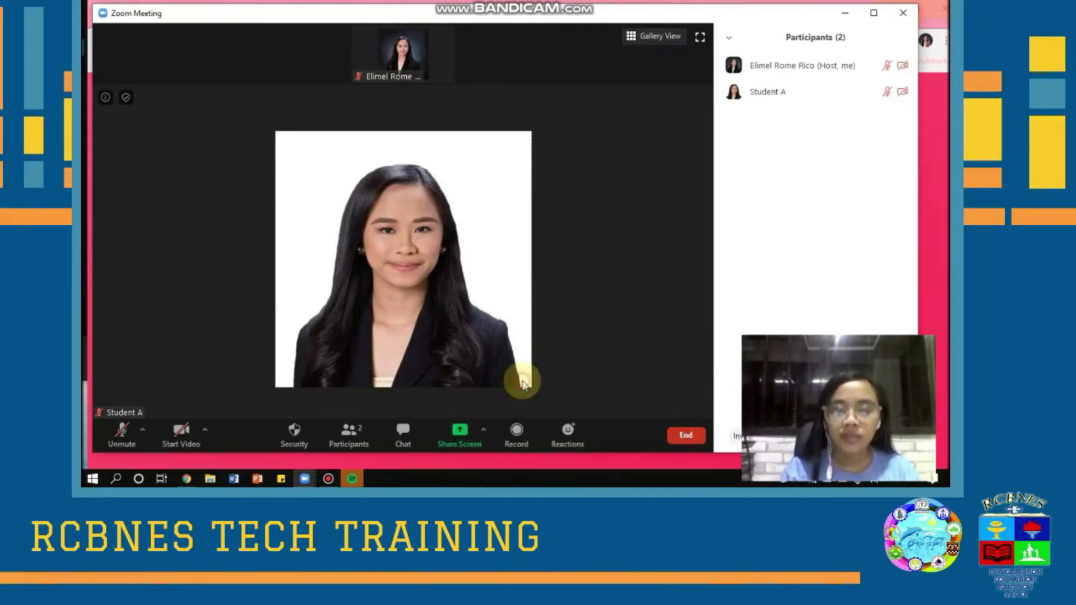
pyautogui.click(484, 428)
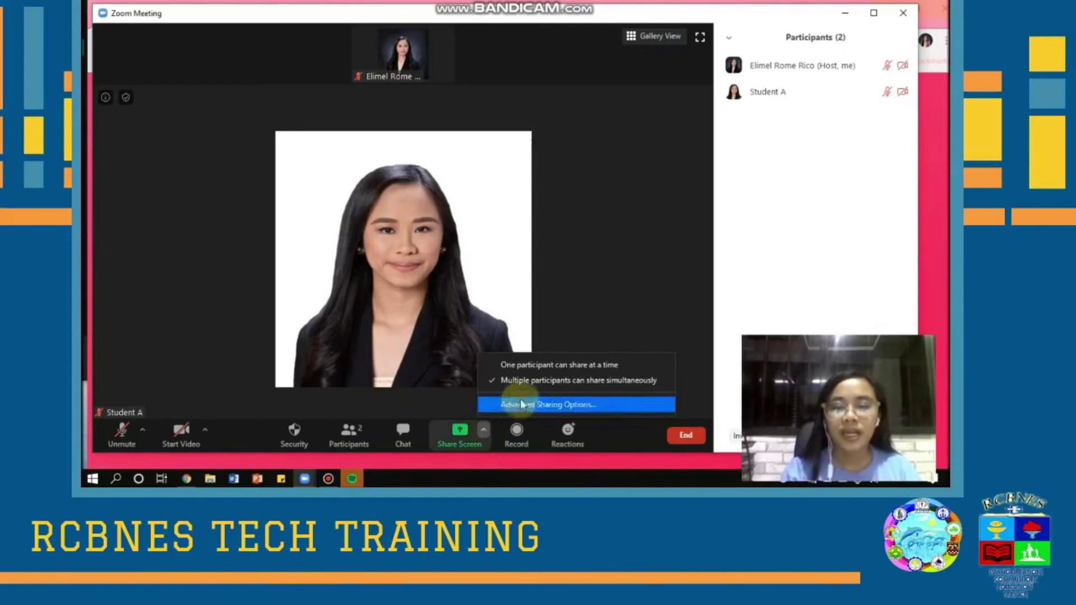
pyautogui.click(521, 365)
# Set the advanced sharing options so all participants can share and can start sharing while someone else is sharing.
pyautogui.click(483, 427)
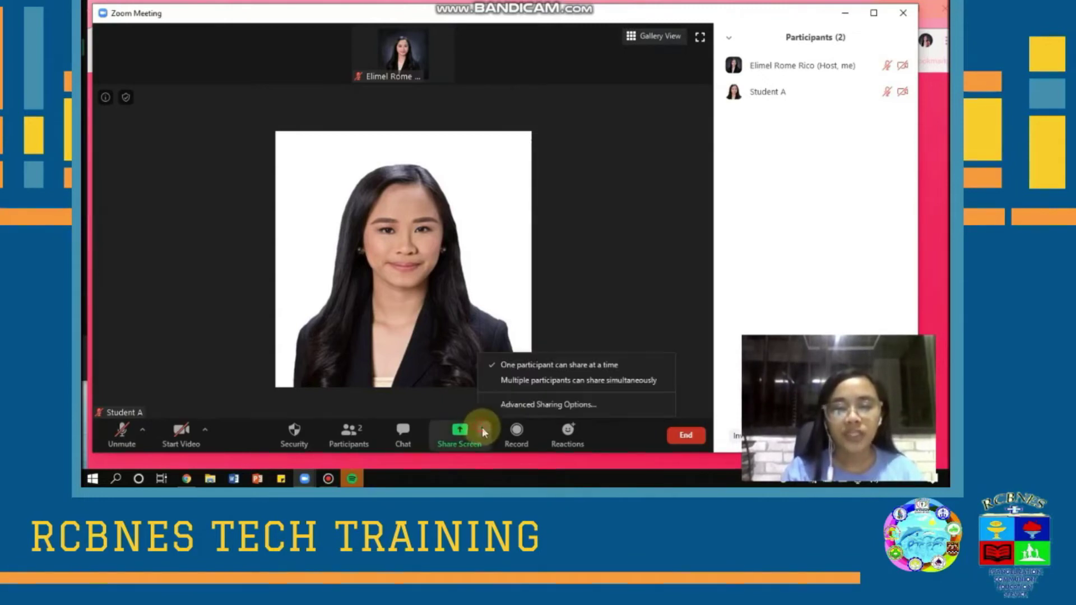
pyautogui.click(507, 406)
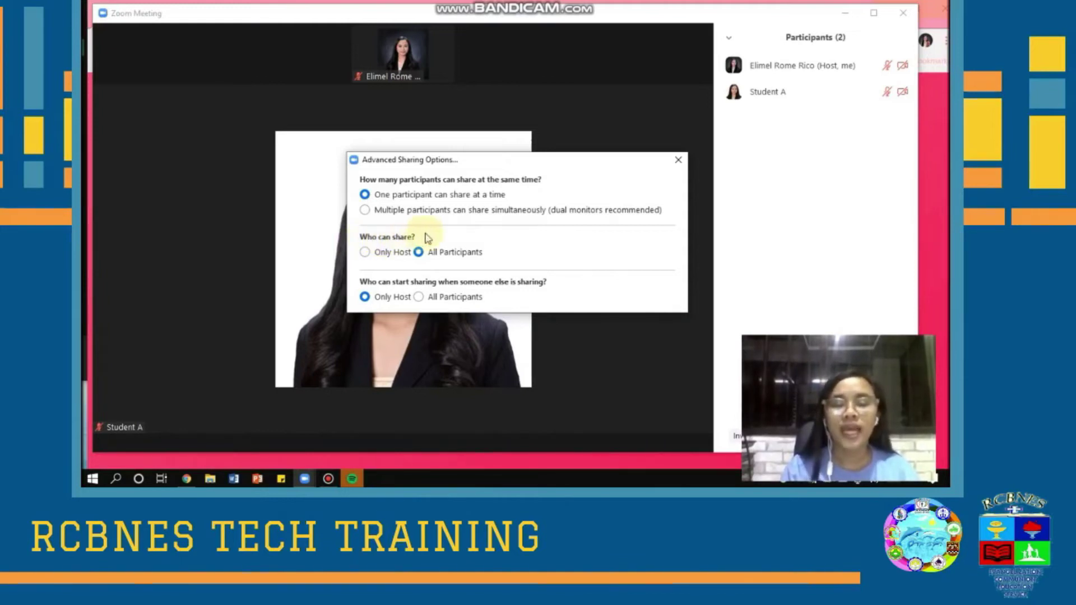
pyautogui.click(365, 252)
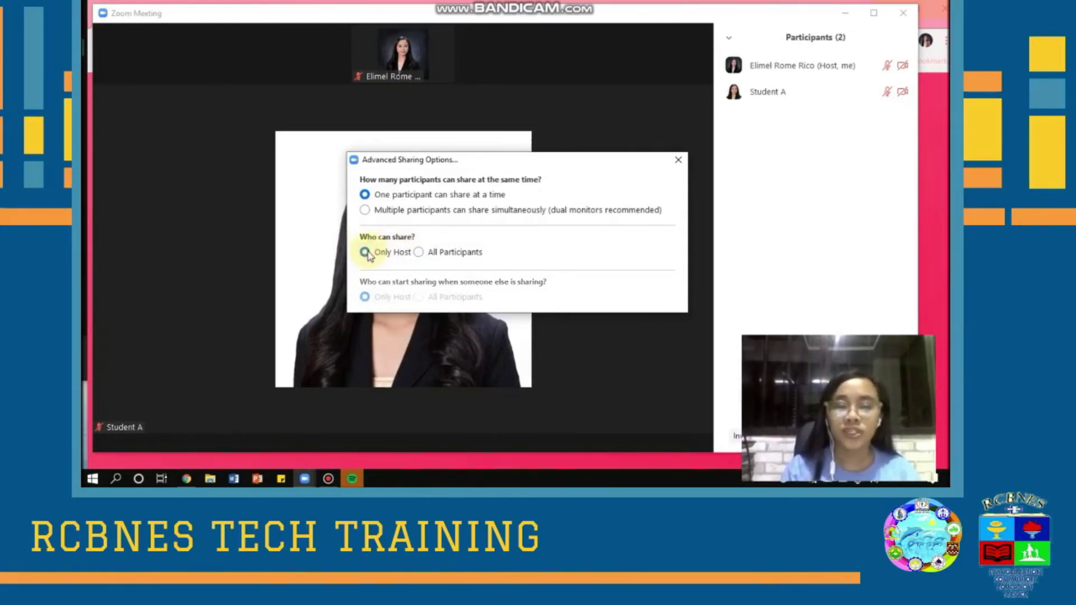
pyautogui.click(419, 252)
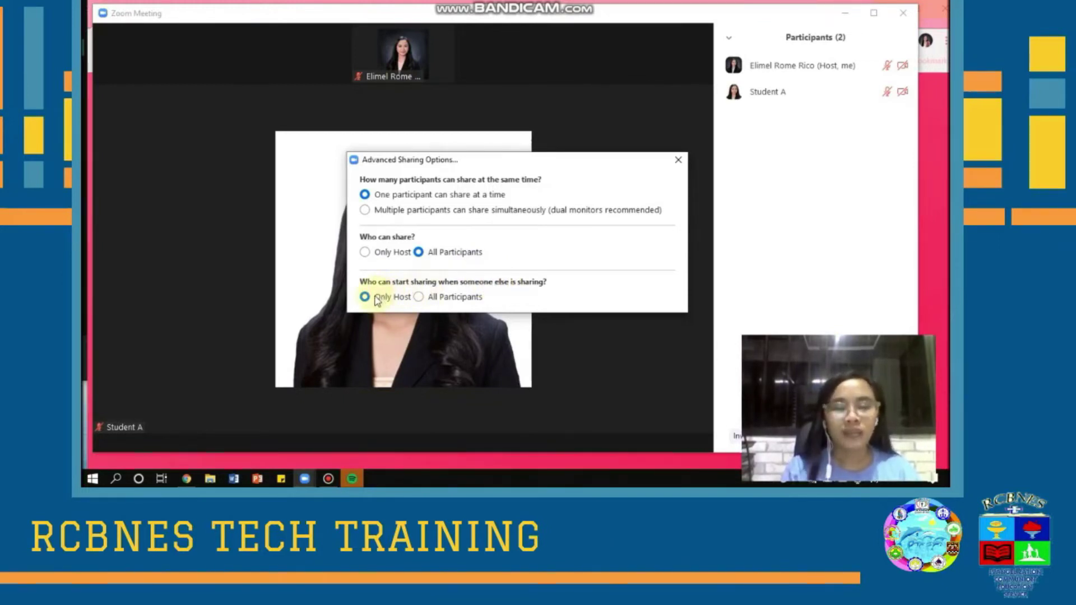
pyautogui.click(421, 298)
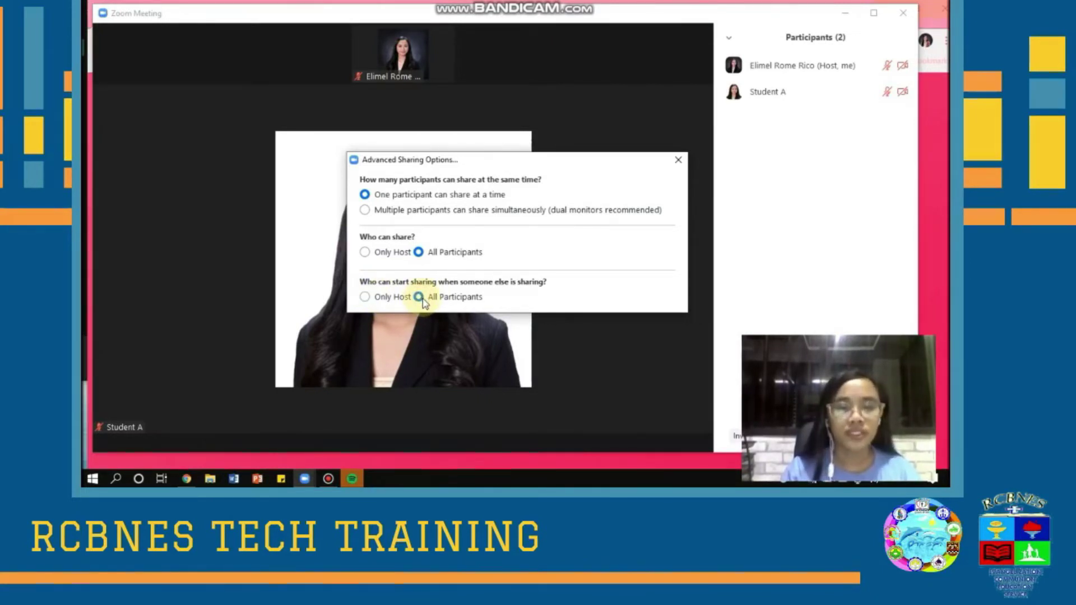
pyautogui.click(678, 160)
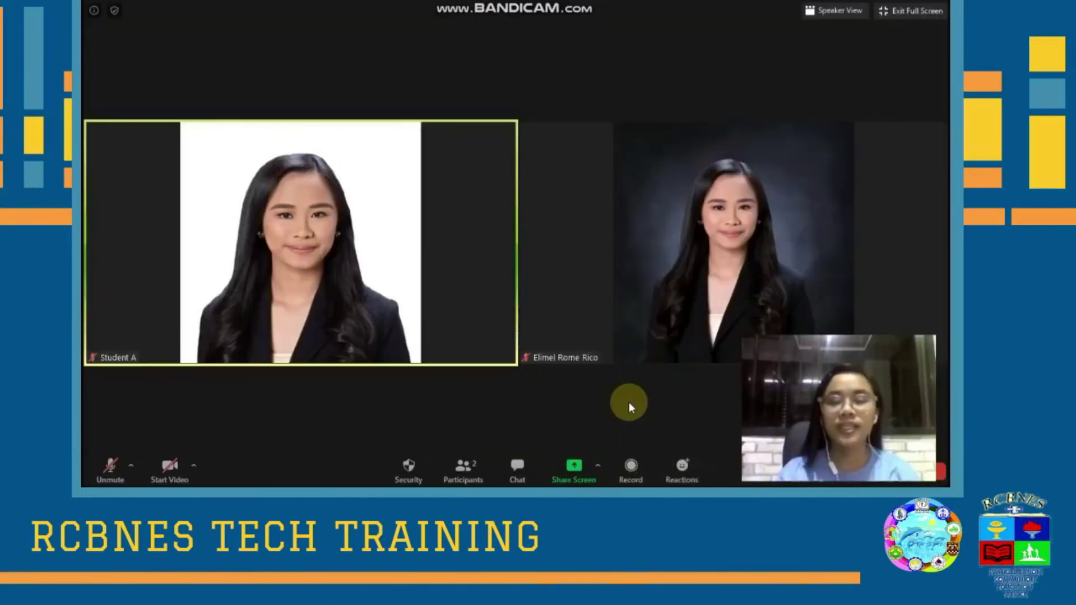
# Start recording the meeting.
pyautogui.click(629, 473)
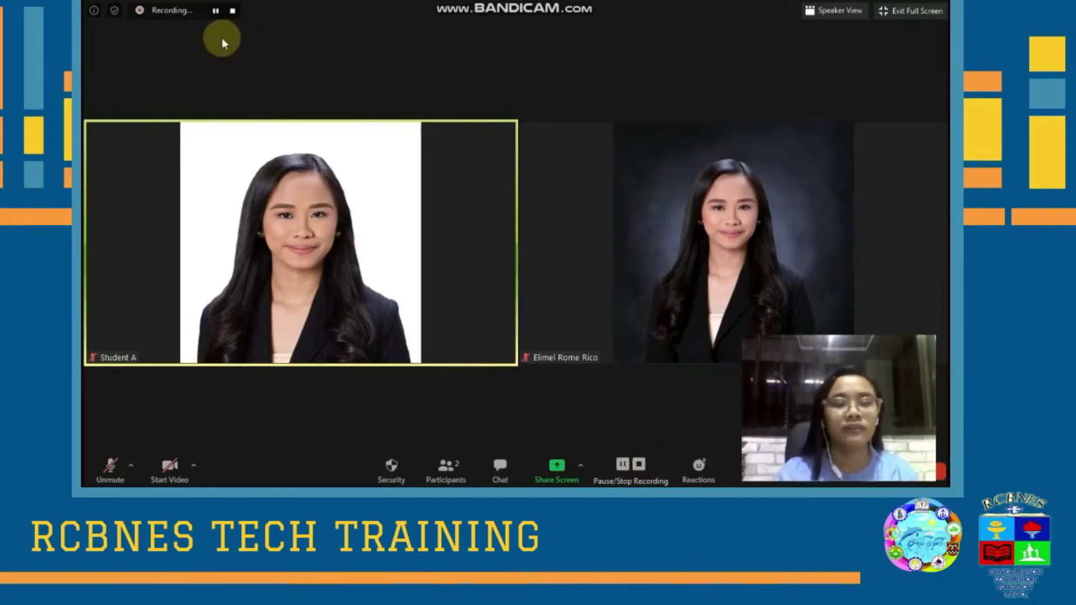
# Stop recording the meeting.
pyautogui.click(232, 10)
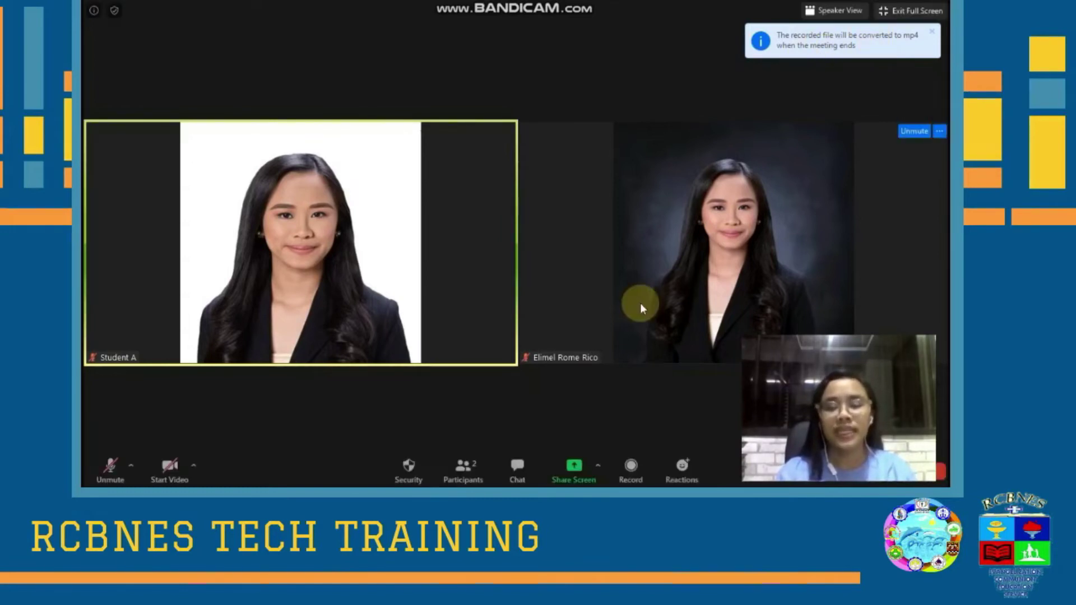
# Send a Thumbs Up reaction in the meeting, followed by a clapping hands reaction.
pyautogui.click(666, 477)
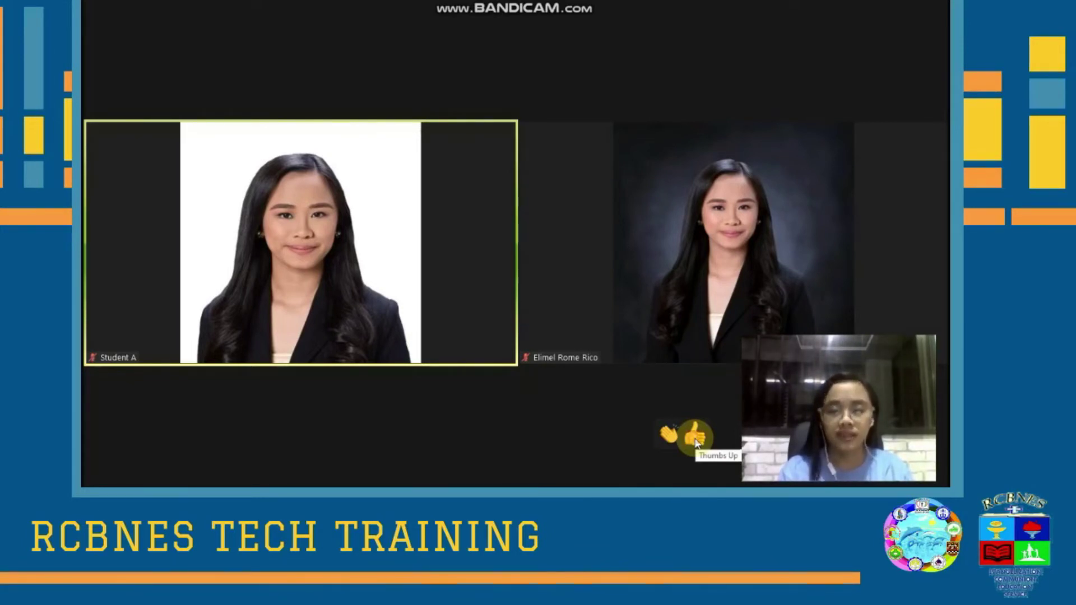
pyautogui.click(695, 438)
pyautogui.click(689, 480)
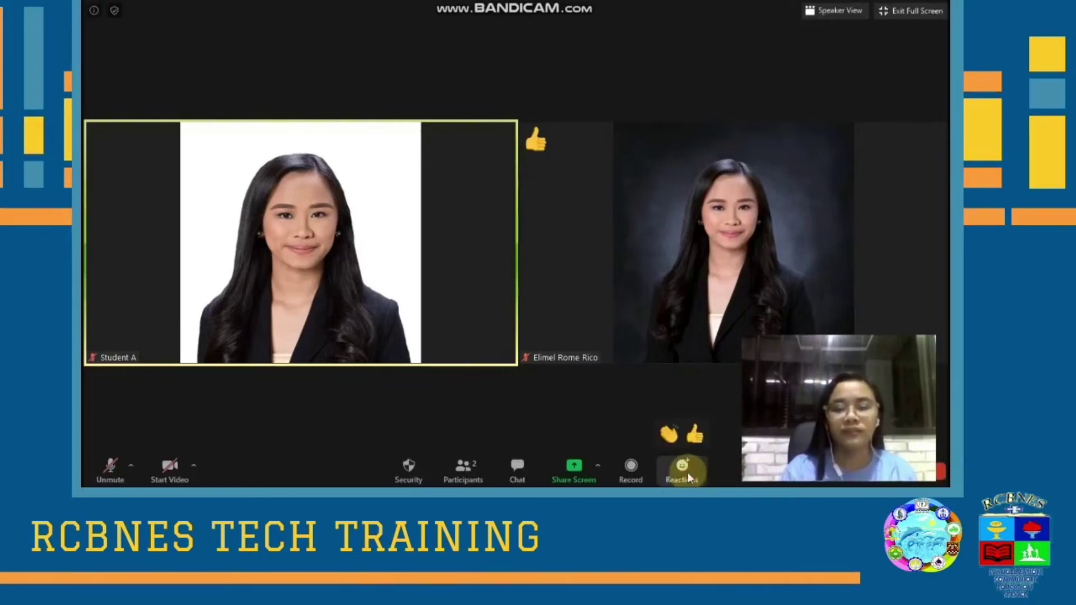
pyautogui.click(665, 432)
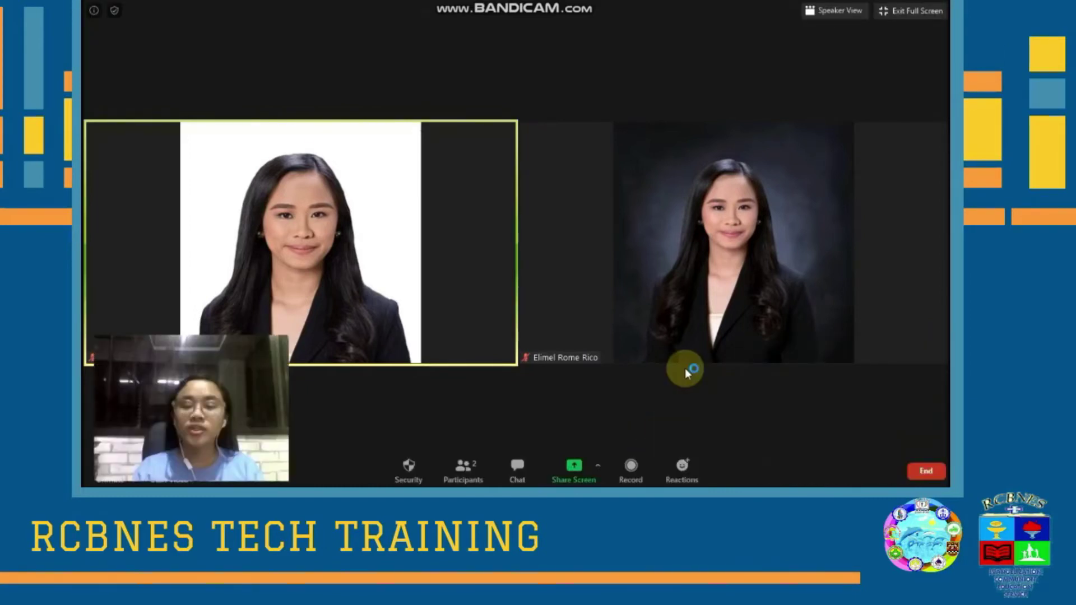
# End the meeting for all participants.
pyautogui.click(921, 473)
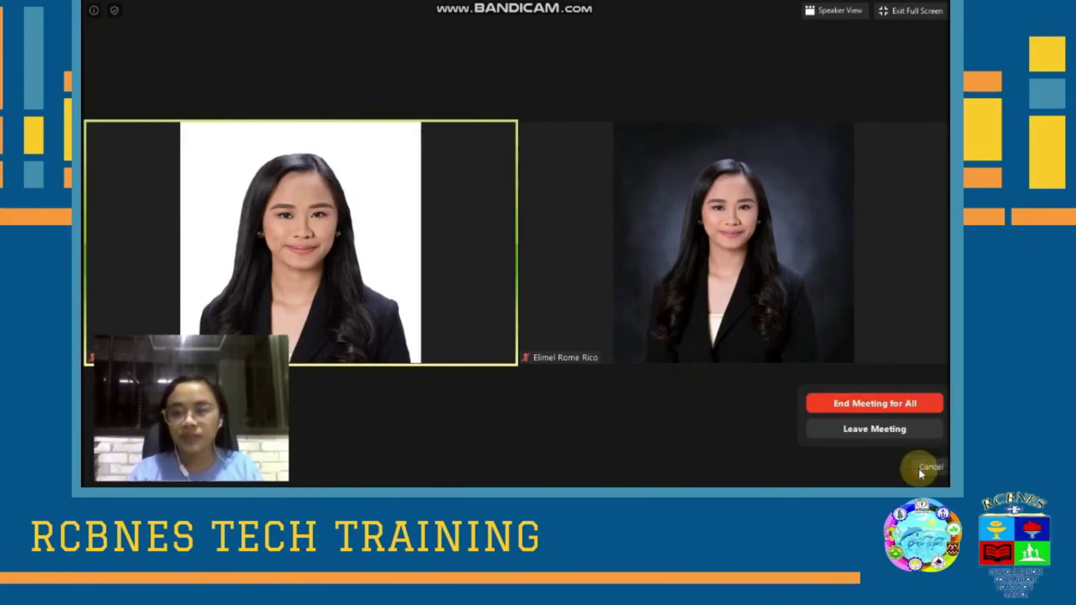
pyautogui.click(828, 406)
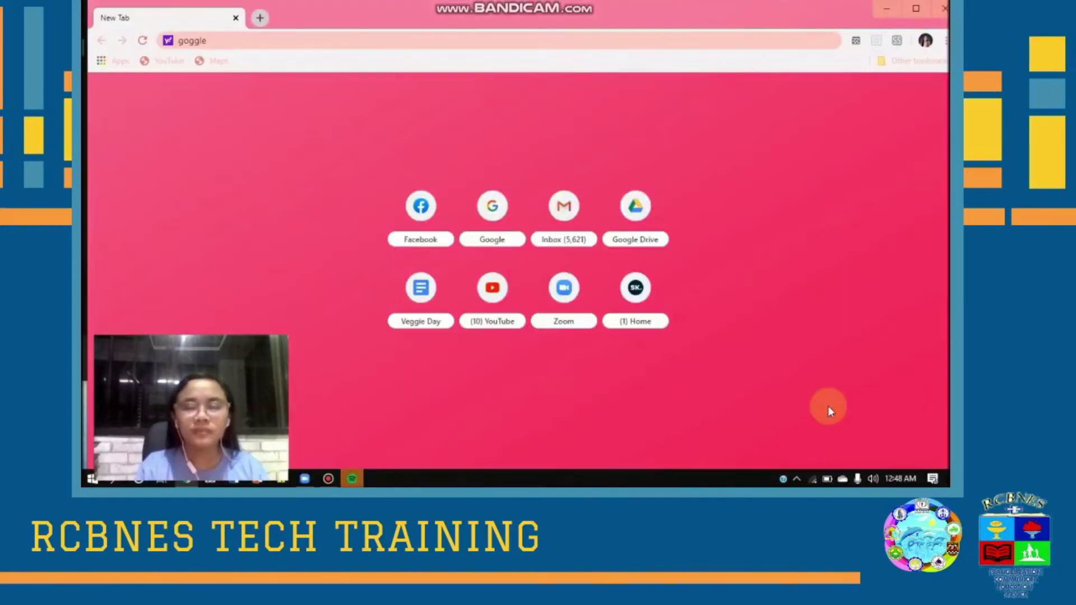